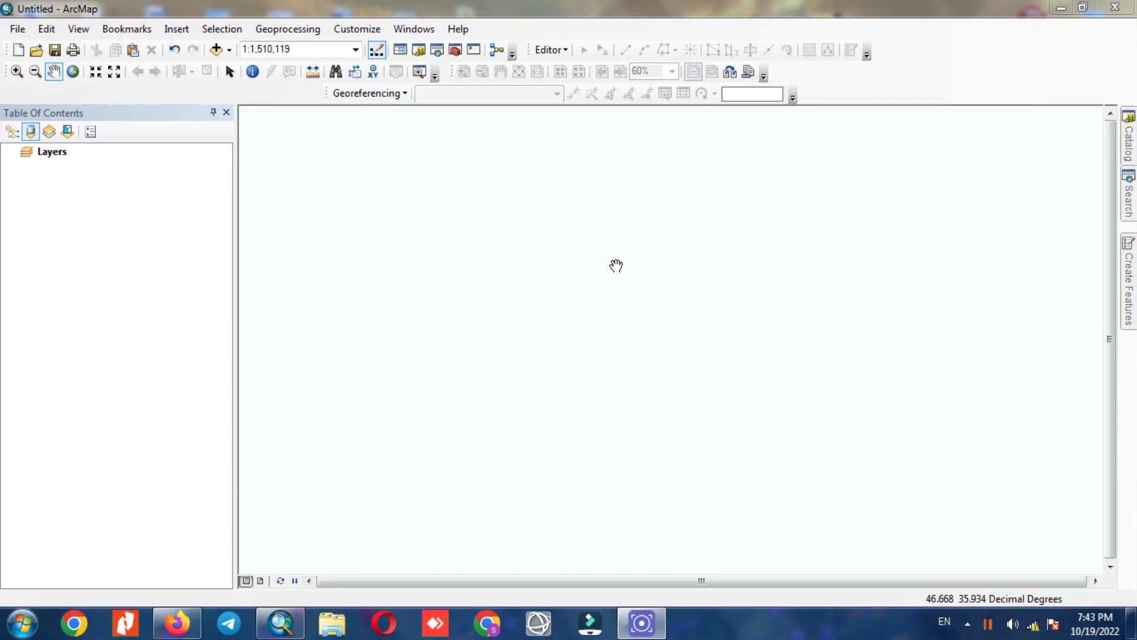
# - Add the kordestan_dem elevation raster from the Dem folder to the map
pyautogui.click(217, 50)
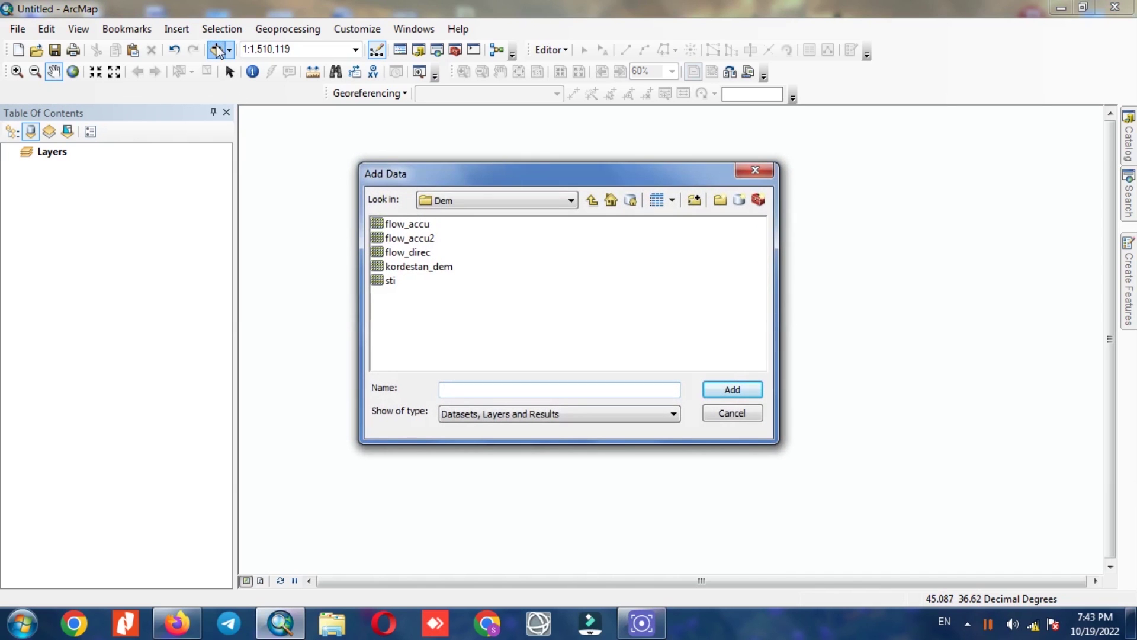
pyautogui.click(424, 269)
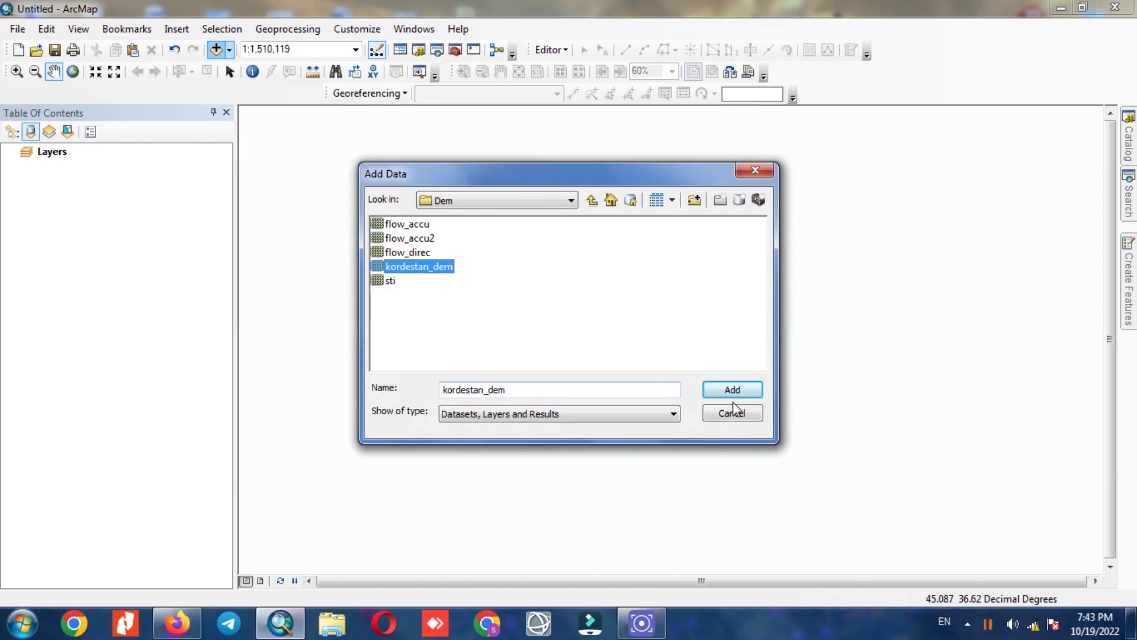
pyautogui.click(754, 394)
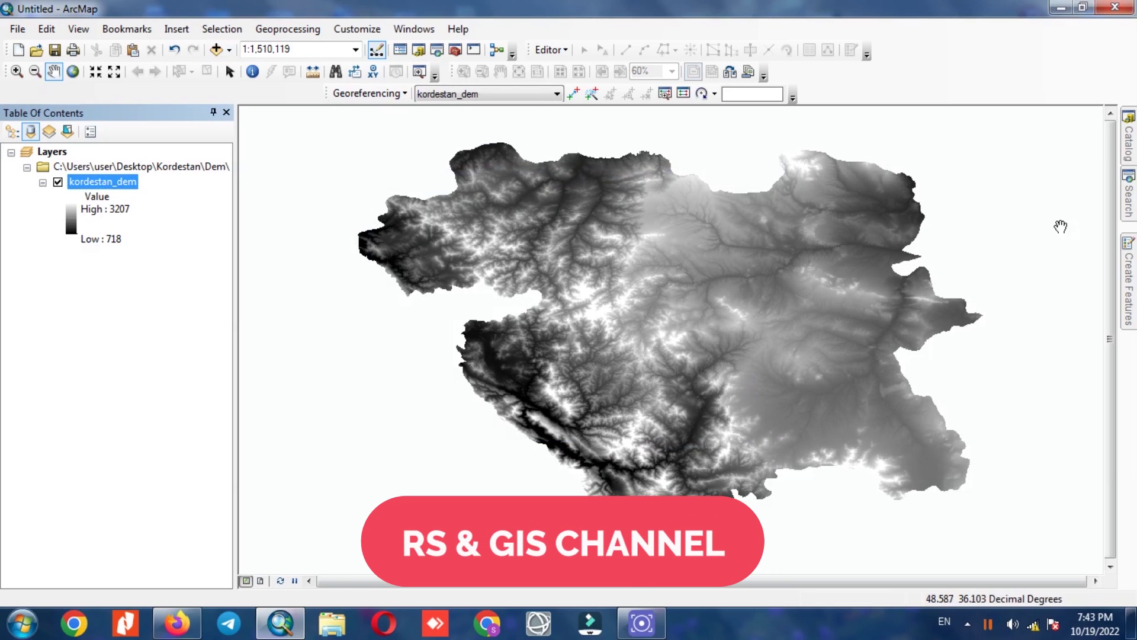
# - Search for 'focal statistics' and open the Focal Statistics (Spatial Analyst) tool
pyautogui.click(1129, 202)
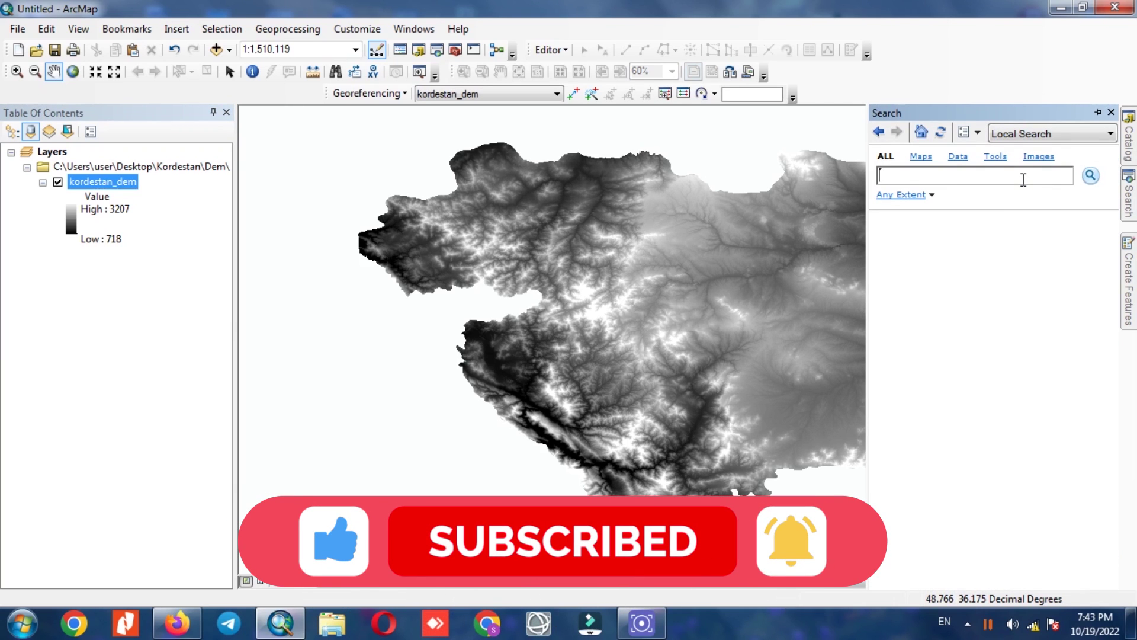
pyautogui.write('focal st')
pyautogui.write('atistics')
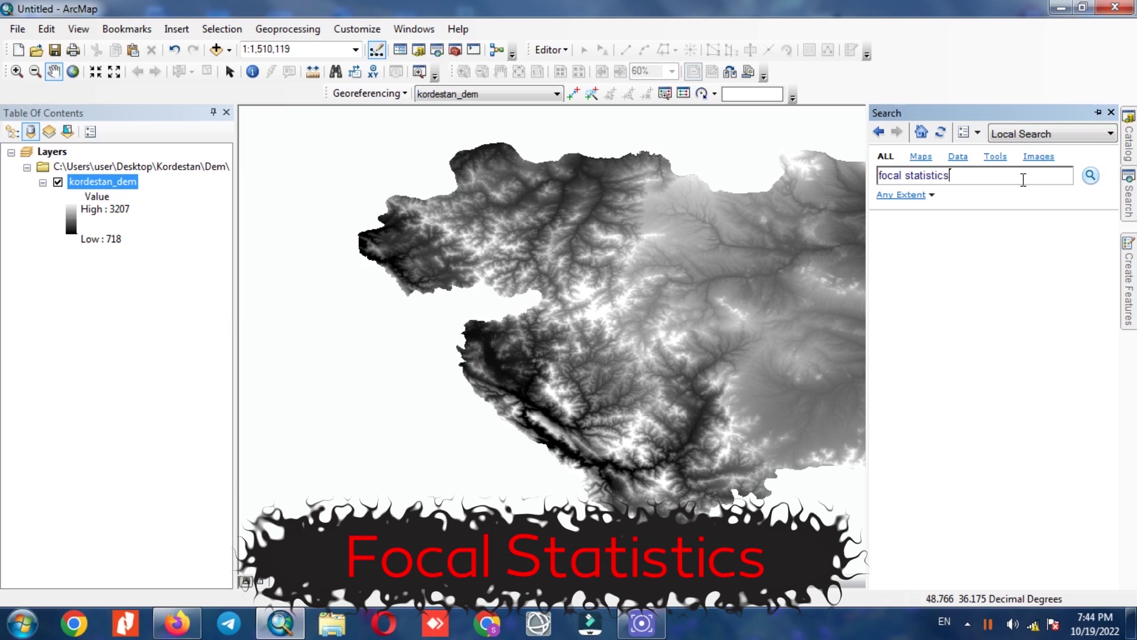
pyautogui.press('Return')
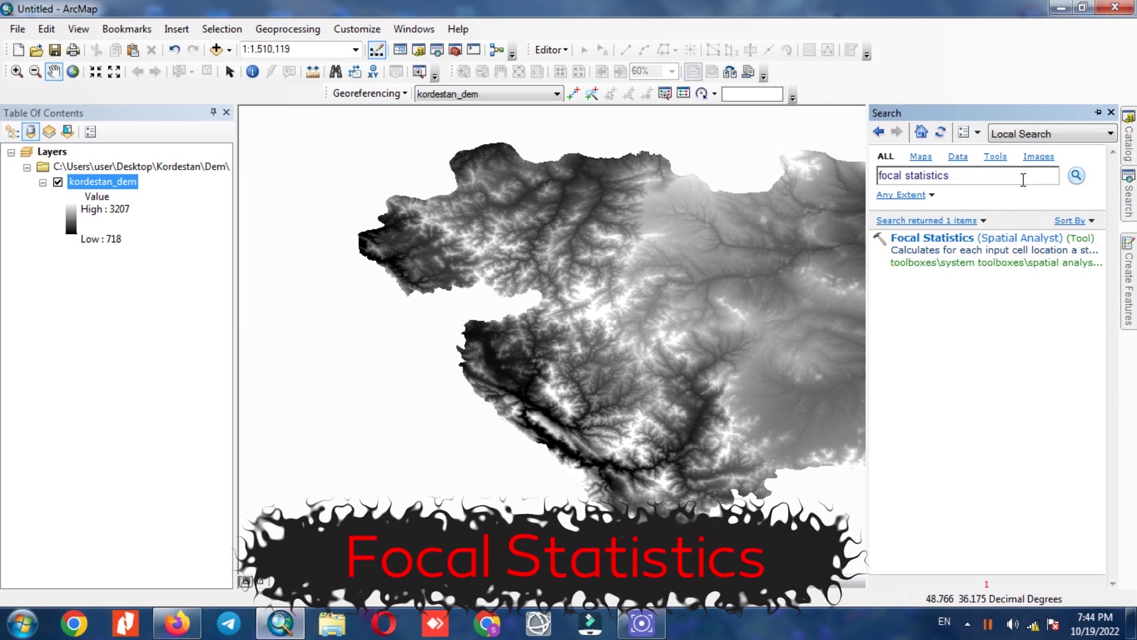
pyautogui.click(1001, 243)
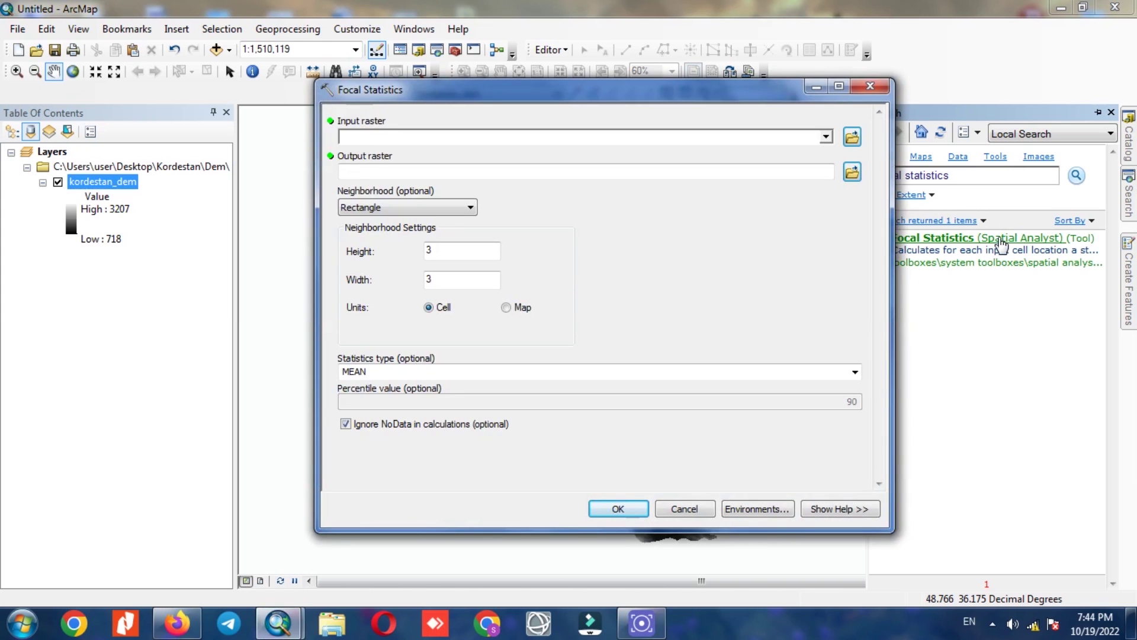
# - Set kordestan_dem as the input raster and save the output as Focal_sta in the Dem folder
pyautogui.click(827, 137)
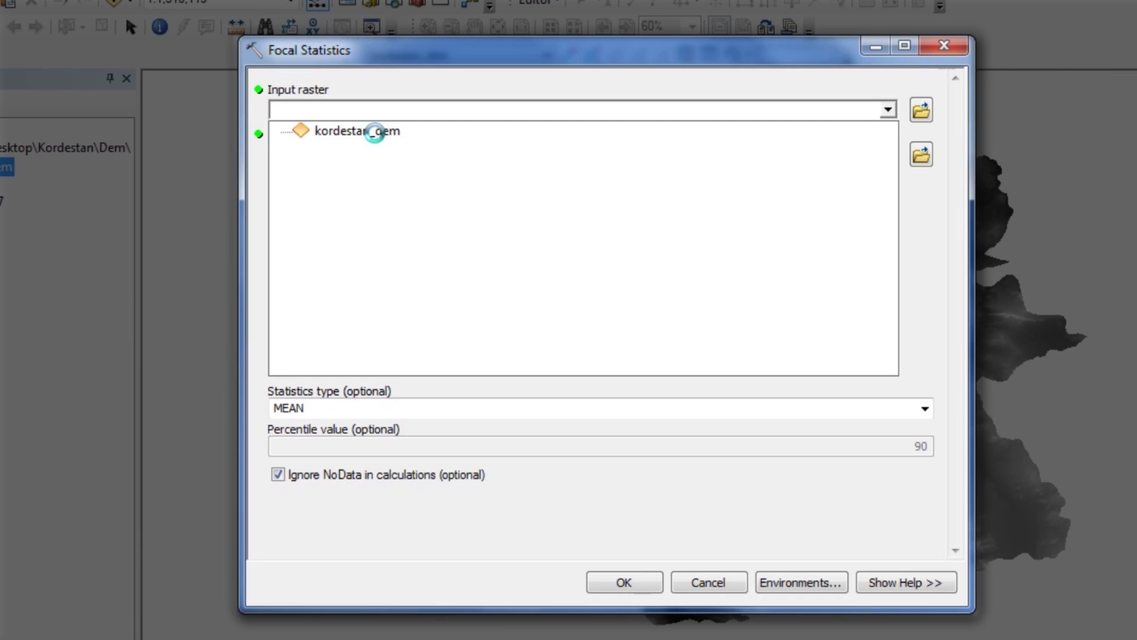
pyautogui.click(375, 131)
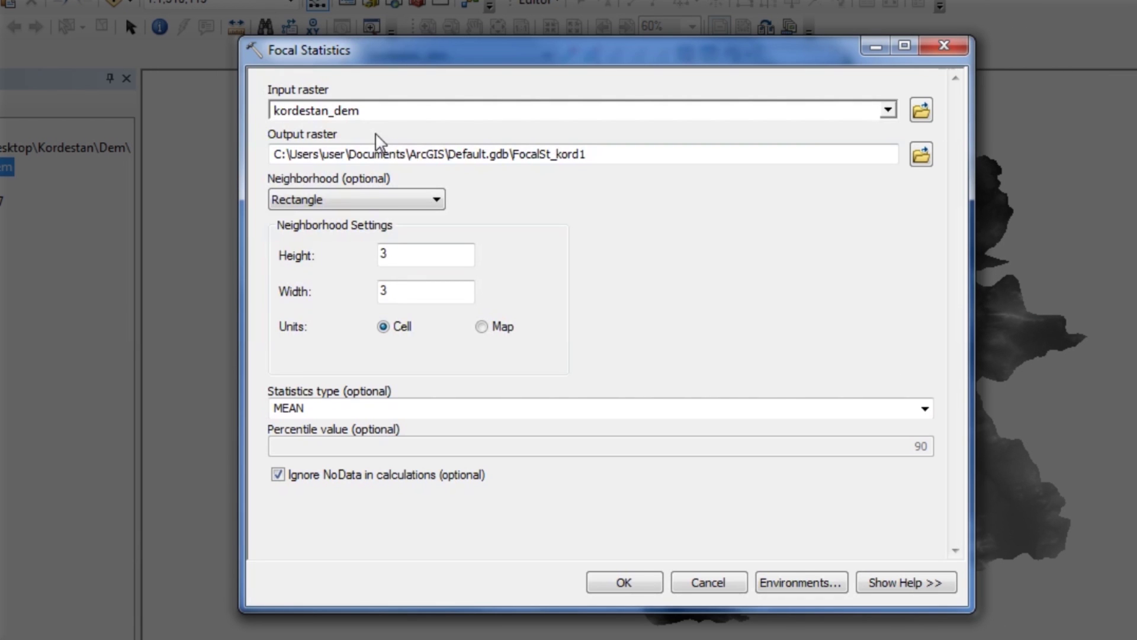
pyautogui.click(922, 155)
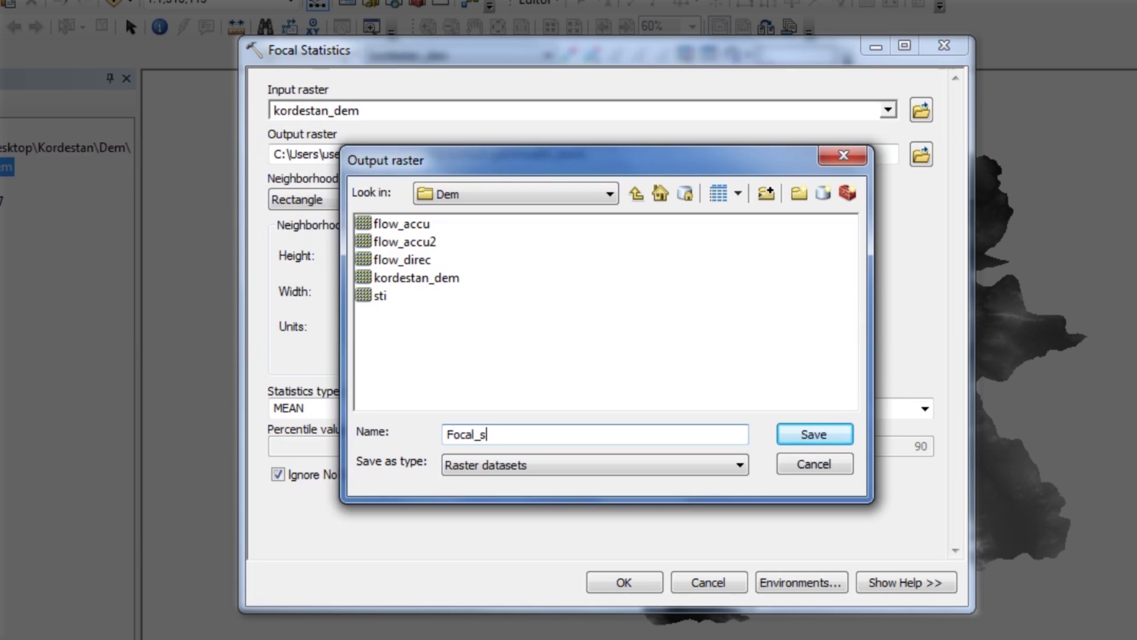
pyautogui.press('Return')
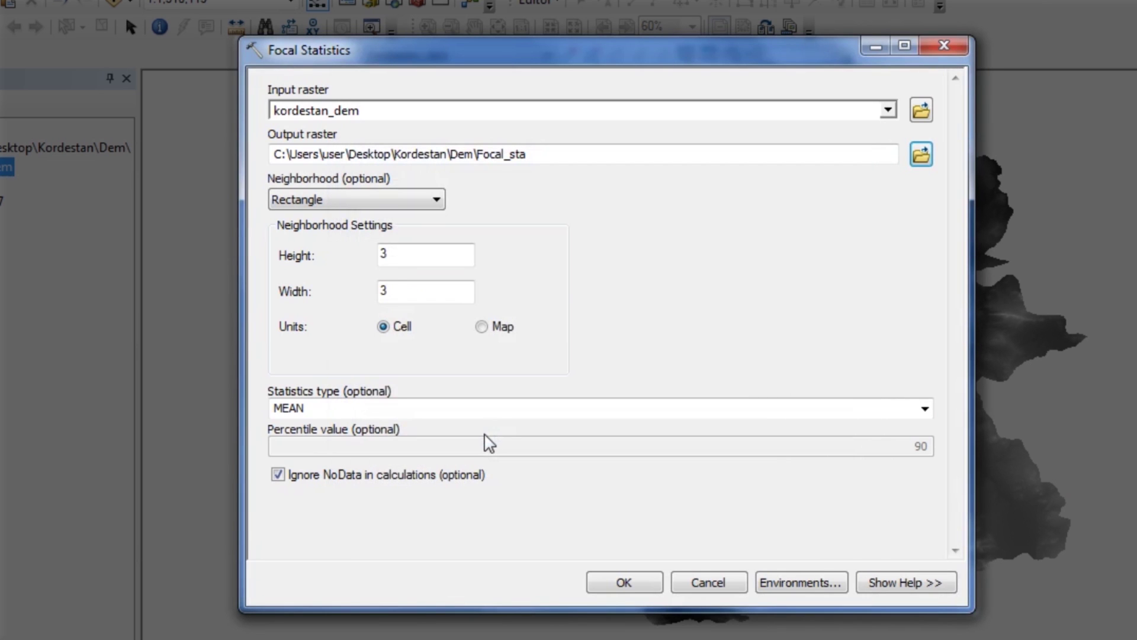
# - Use a 33×33 cell rectangle neighbourhood with MEAN statistics and run Focal Statistics
pyautogui.click(438, 200)
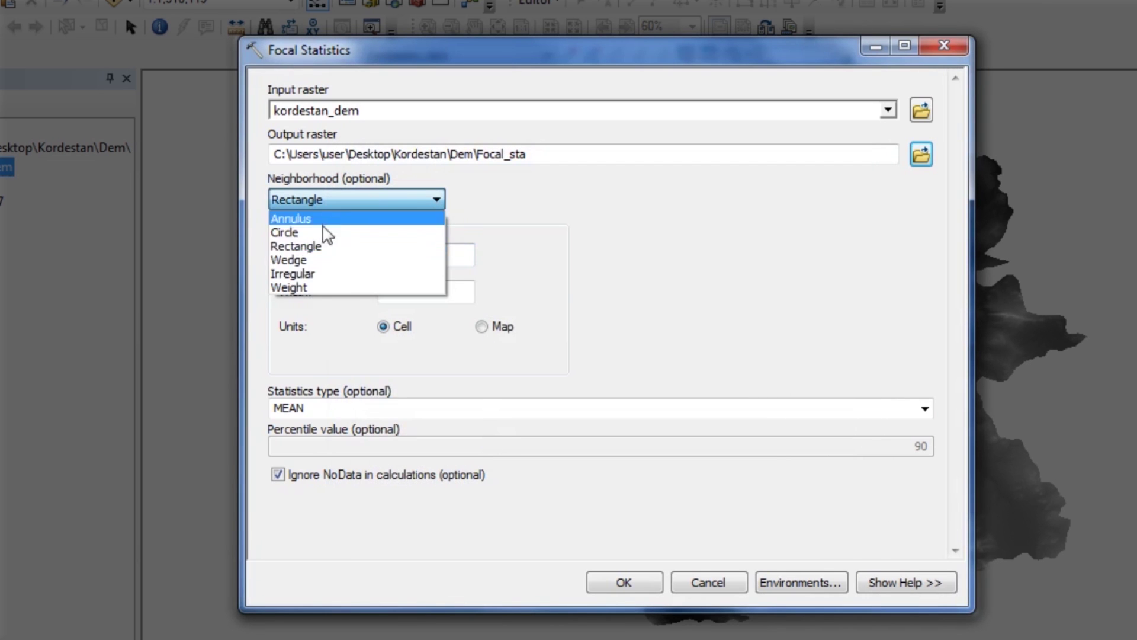
pyautogui.click(320, 246)
pyautogui.click(408, 255)
pyautogui.write('33')
pyautogui.click(400, 289)
pyautogui.write('3')
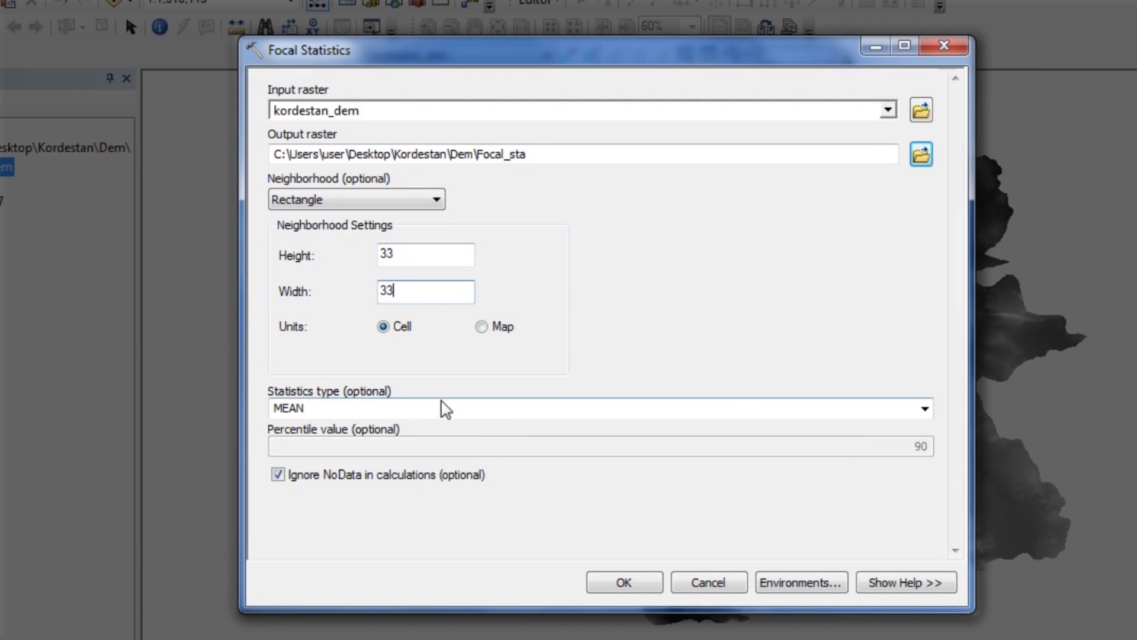
pyautogui.click(925, 408)
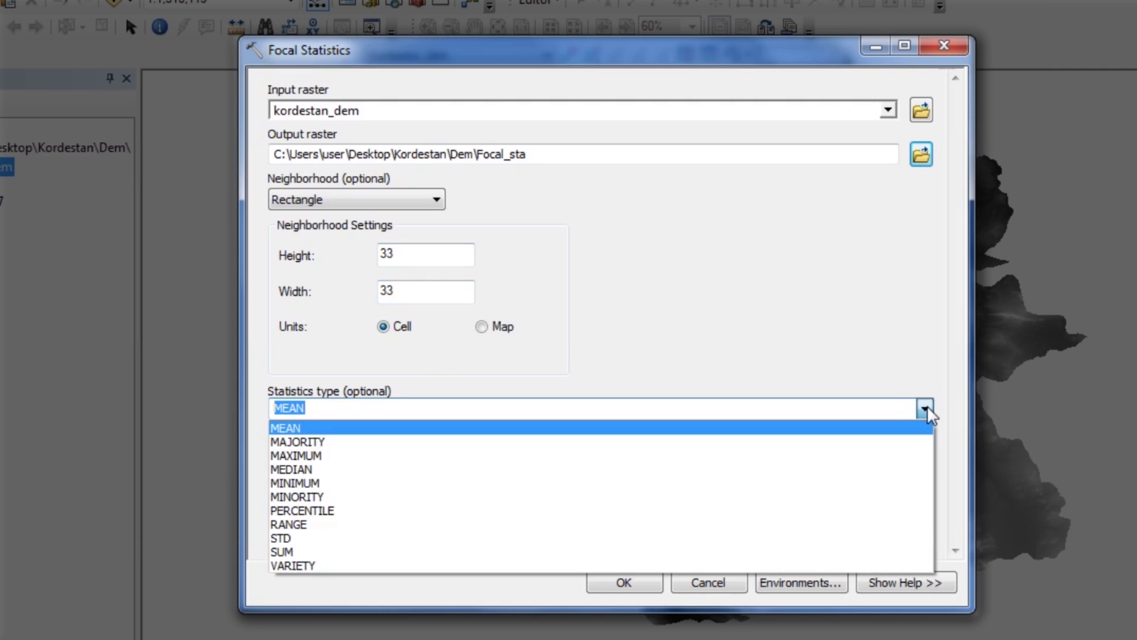
pyautogui.click(926, 408)
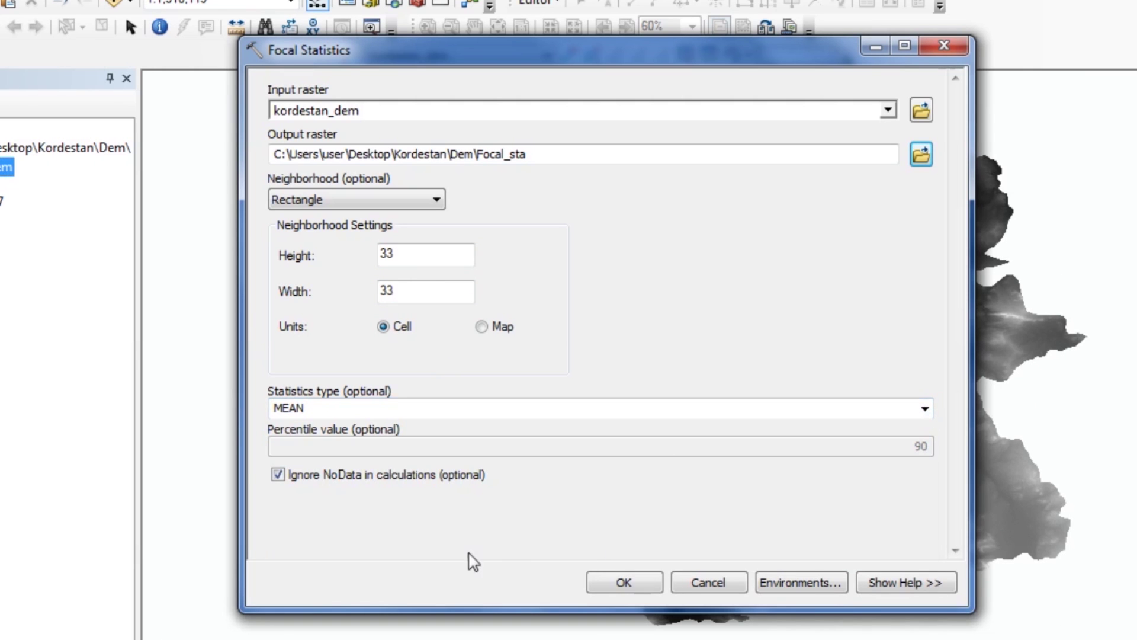
pyautogui.click(619, 582)
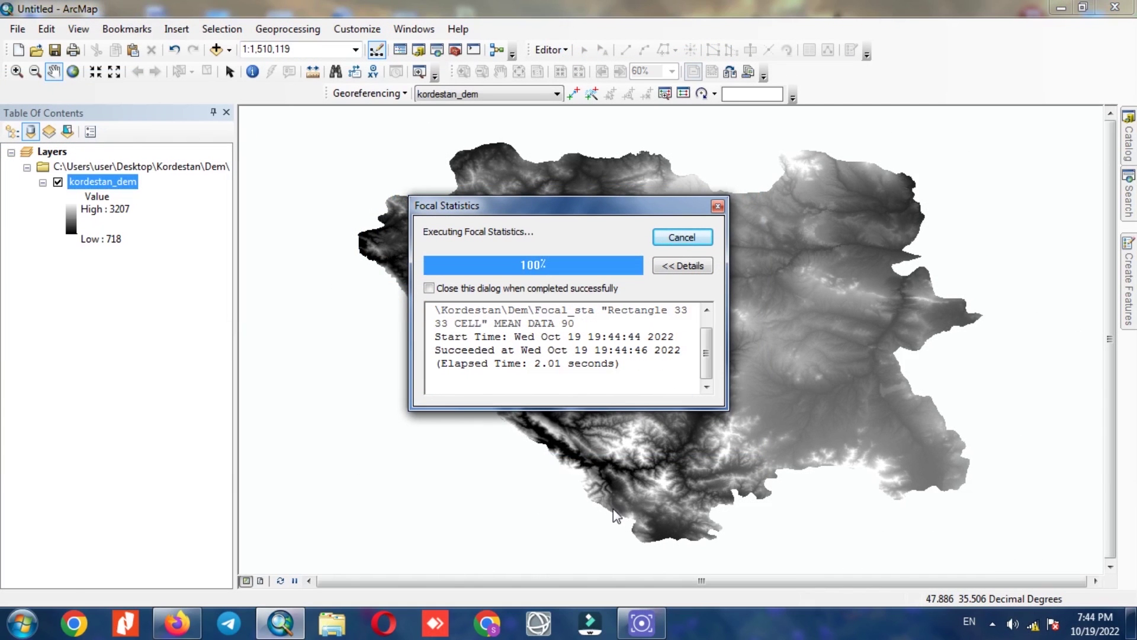
# - Dismiss the Focal Statistics completion message and bring back the Search panel with the previous query selected
pyautogui.click(717, 206)
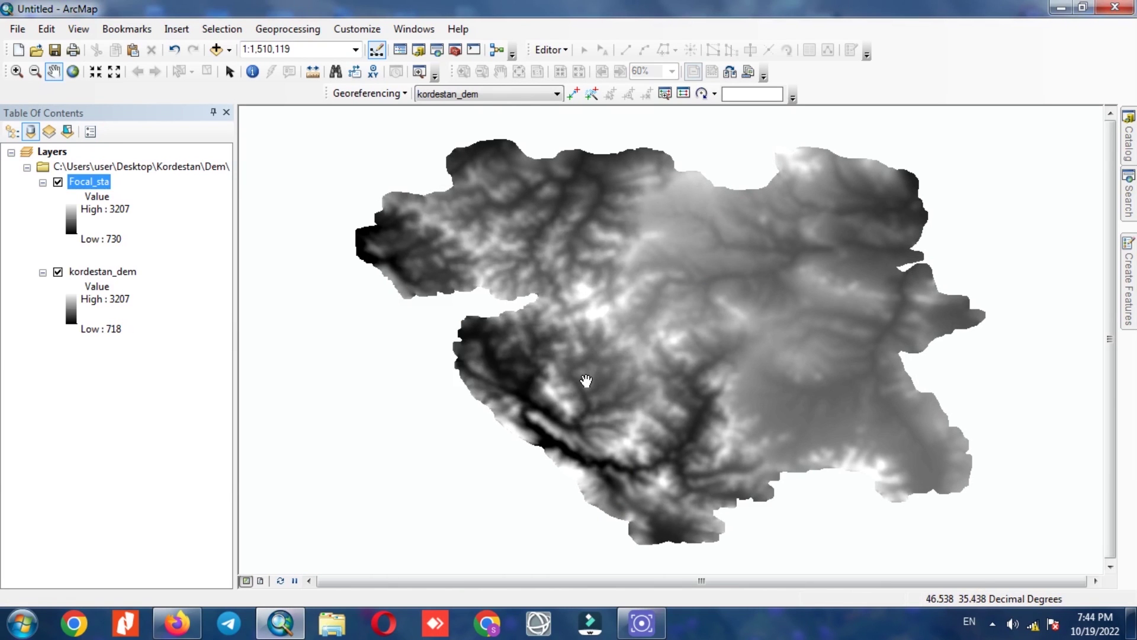
pyautogui.click(1131, 202)
pyautogui.moveTo(953, 175); pyautogui.dragTo(879, 176)
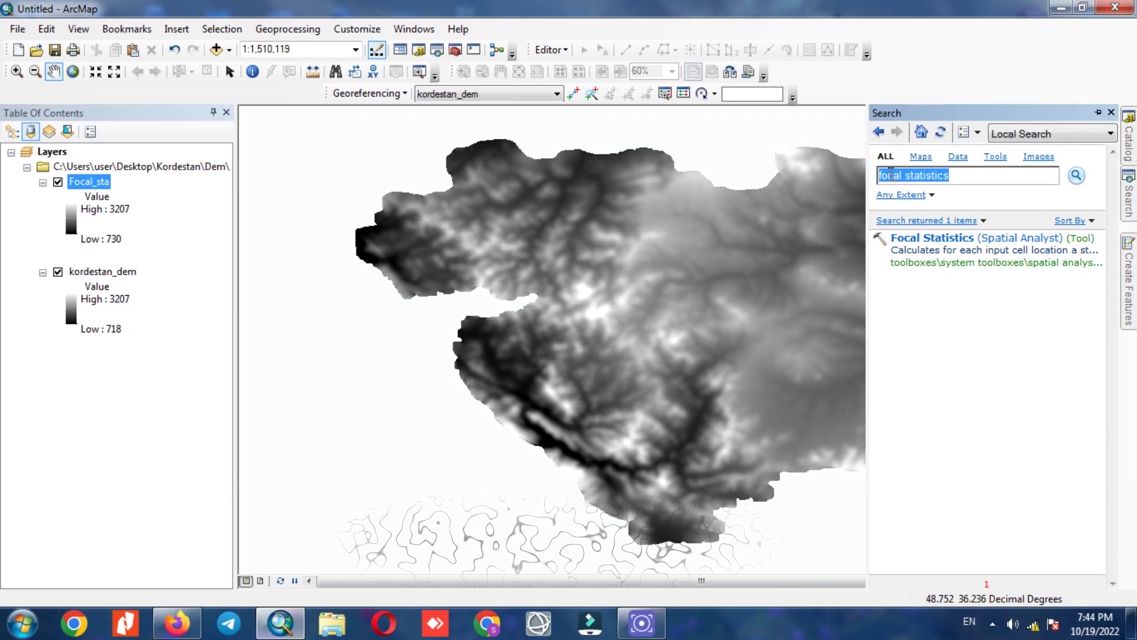
# - Search for 'min' and open the Minus (Spatial Analyst) tool
pyautogui.press('BackSpace')
pyautogui.write('m')
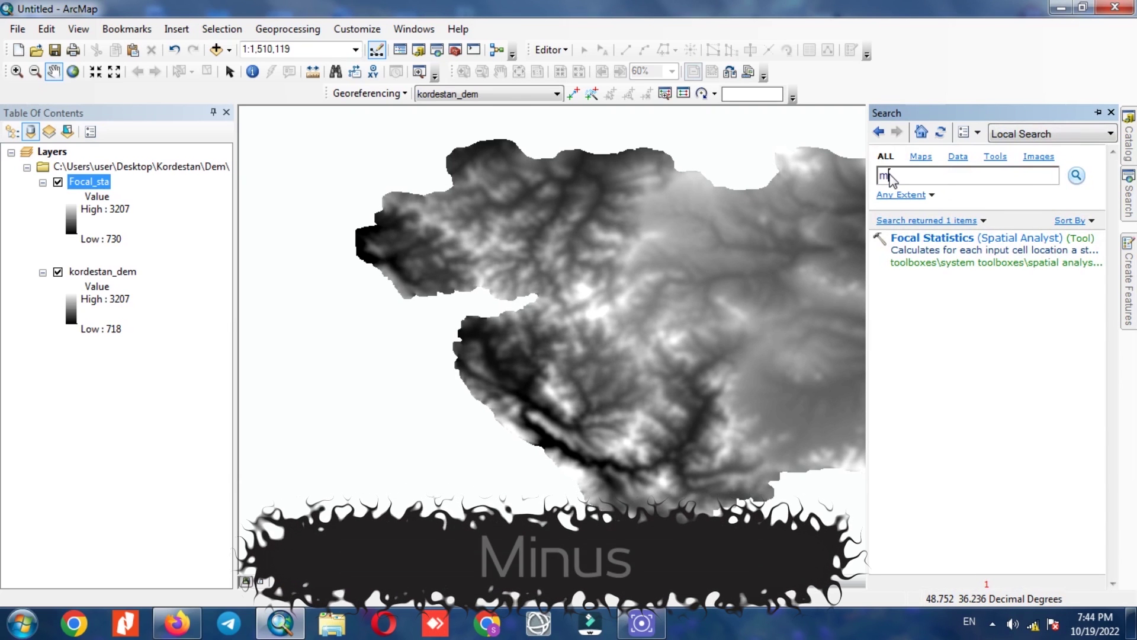
pyautogui.write('inus')
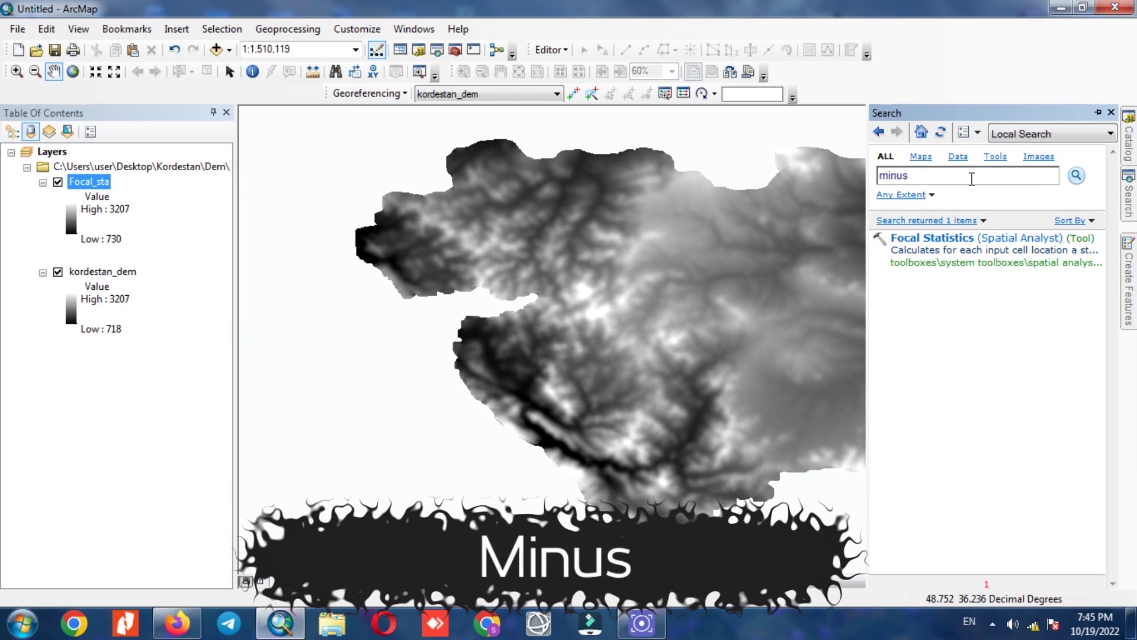
pyautogui.press('Return')
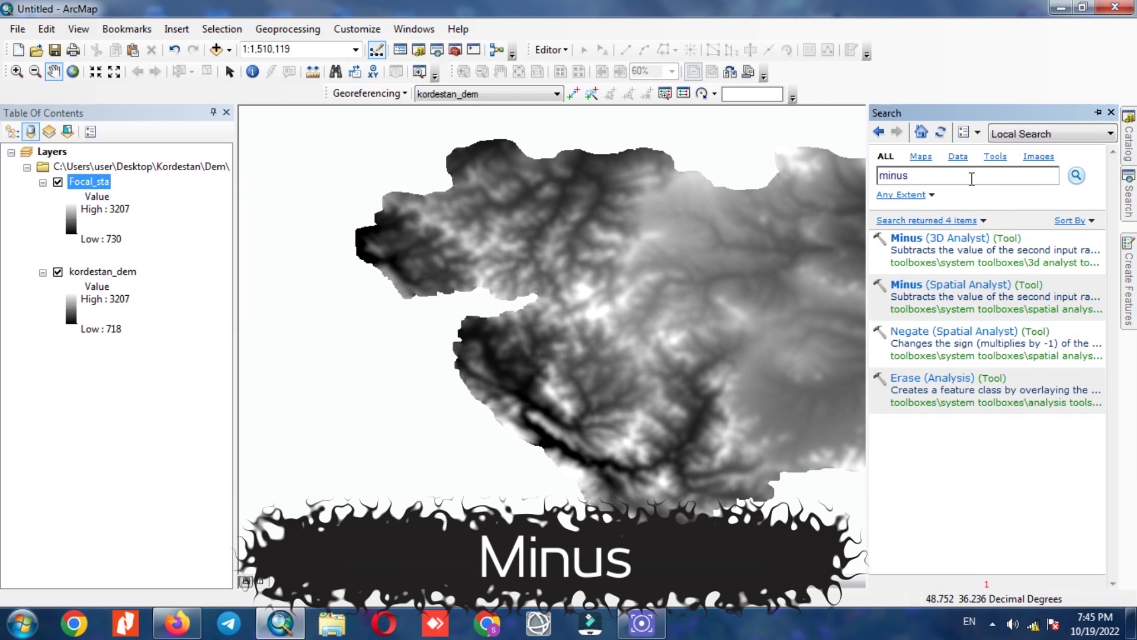
pyautogui.click(959, 285)
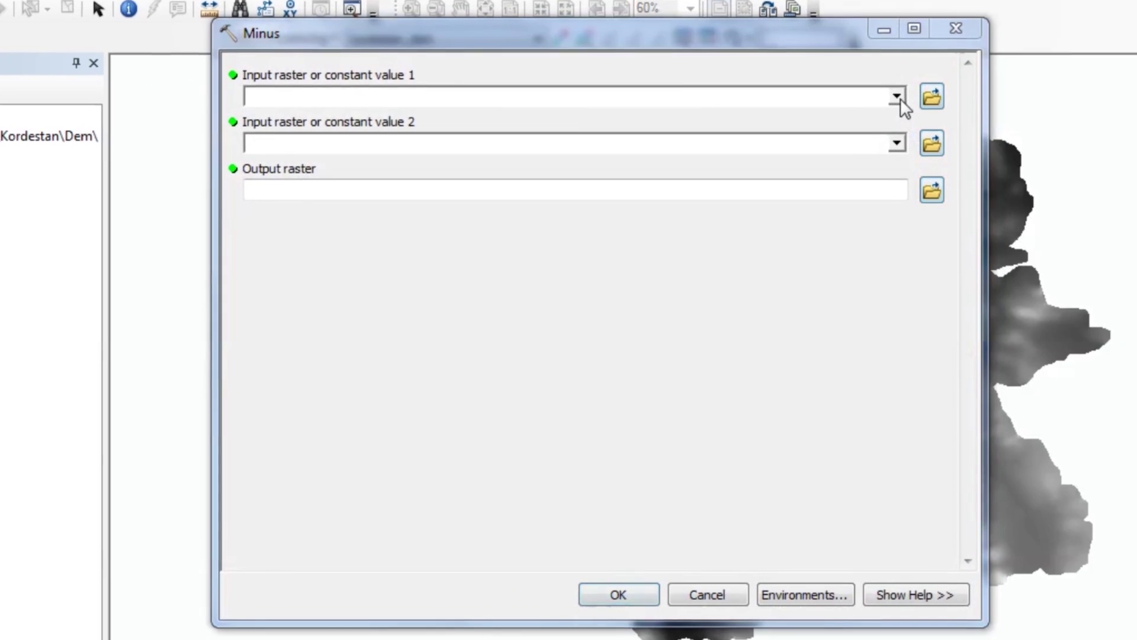
# - Set kordestan_dem as the first input and Focal_sta as the second input
pyautogui.click(897, 96)
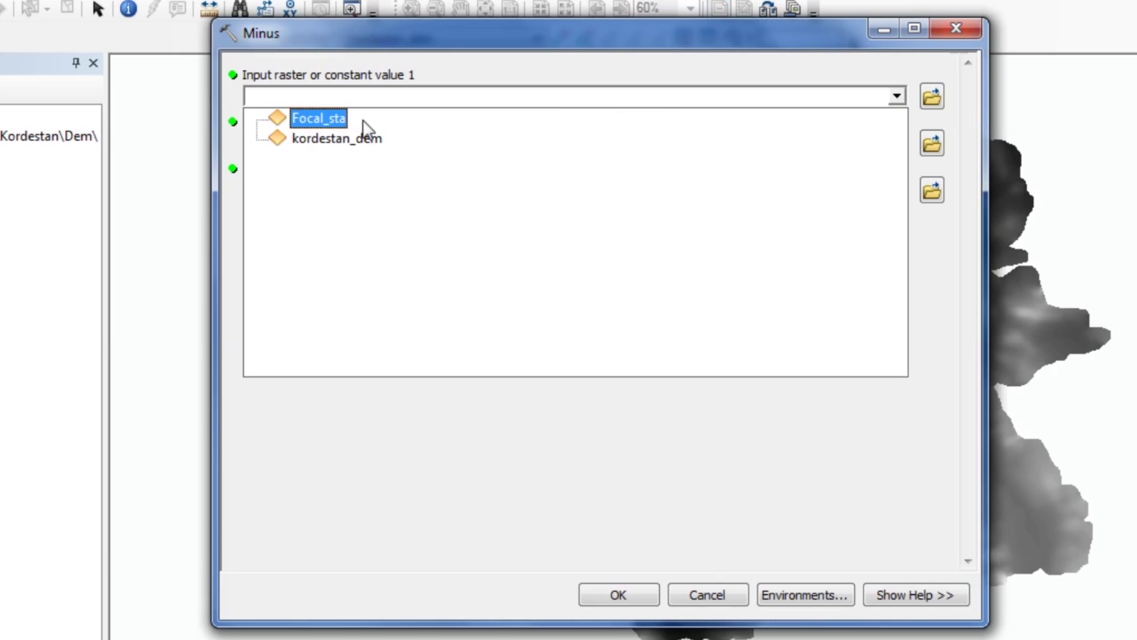
pyautogui.click(363, 140)
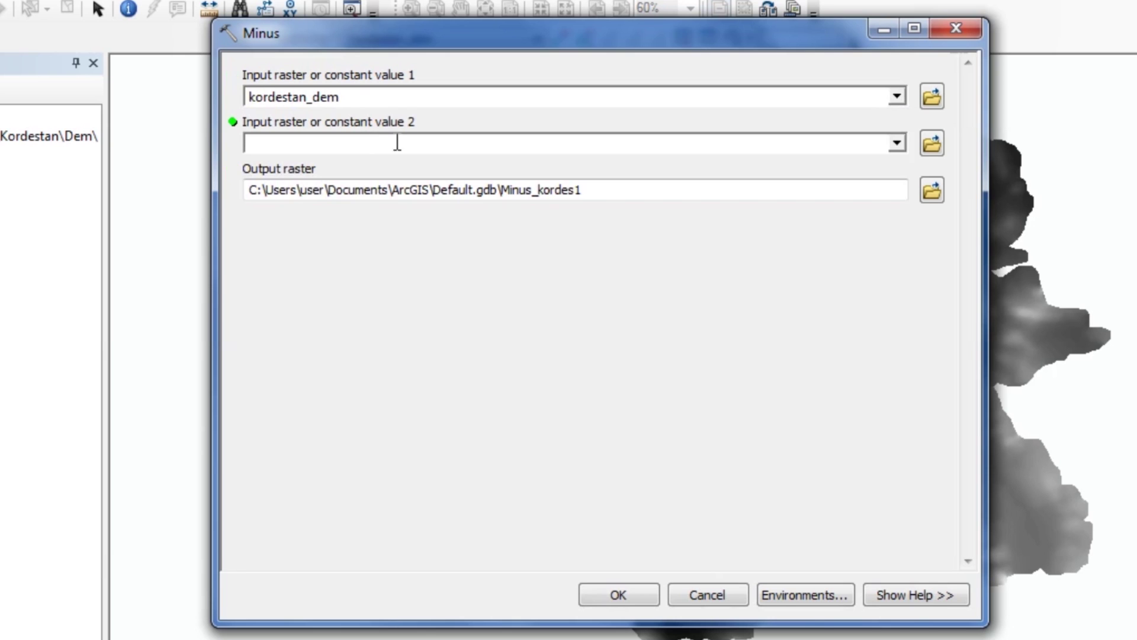
pyautogui.click(898, 142)
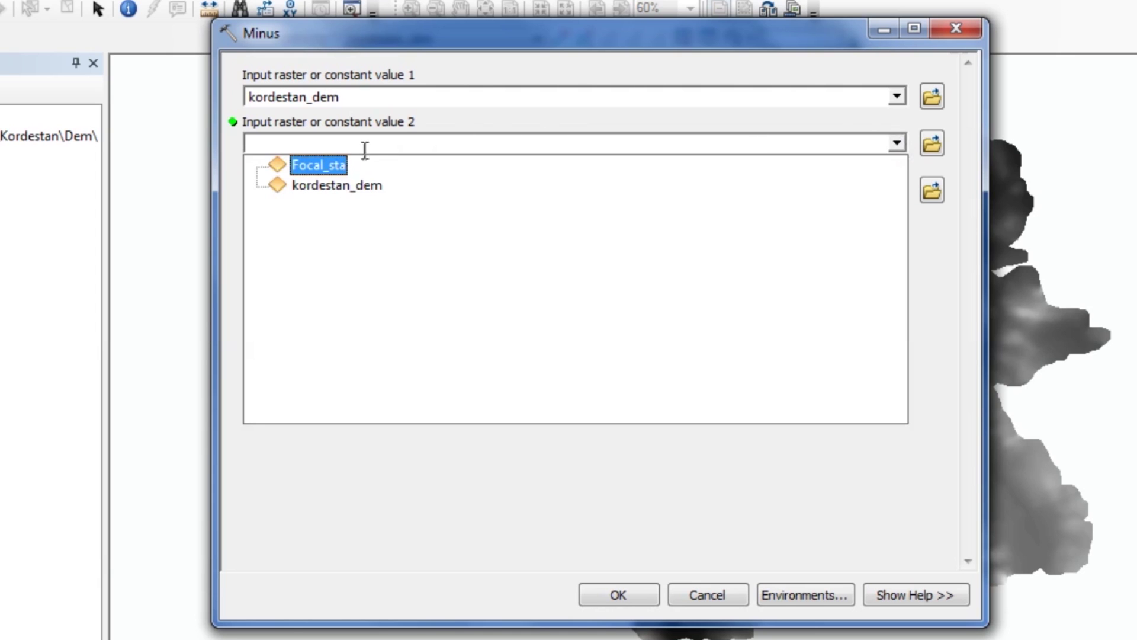
pyautogui.click(340, 168)
pyautogui.moveTo(623, 38); pyautogui.dragTo(455, 19)
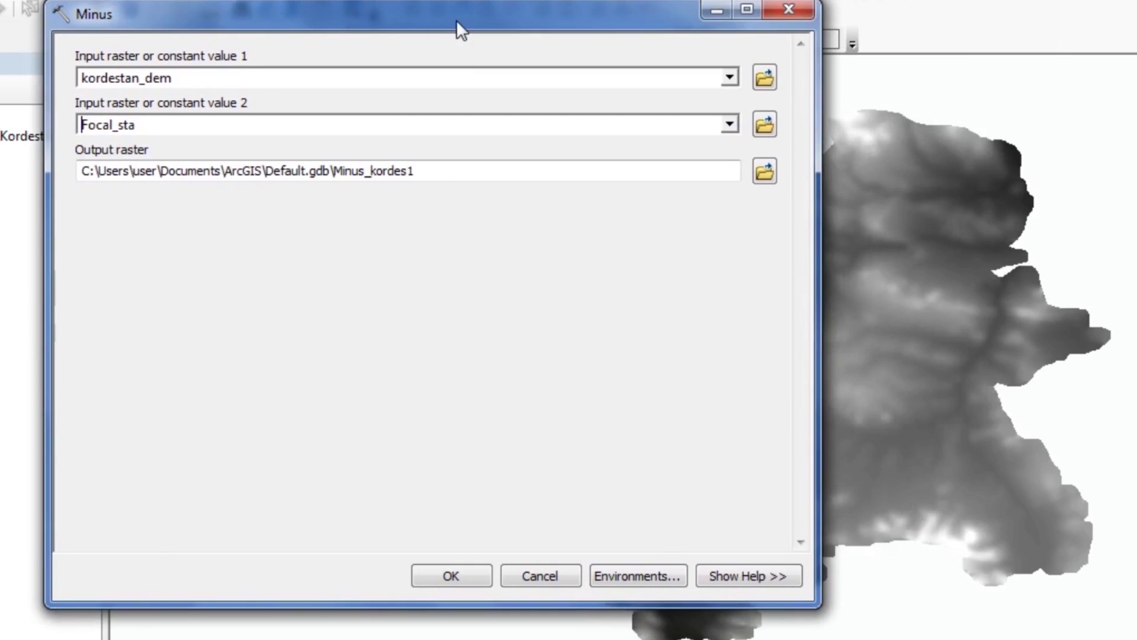
# - Show the tool help and read the descriptions of the input and output parameters
pyautogui.click(788, 576)
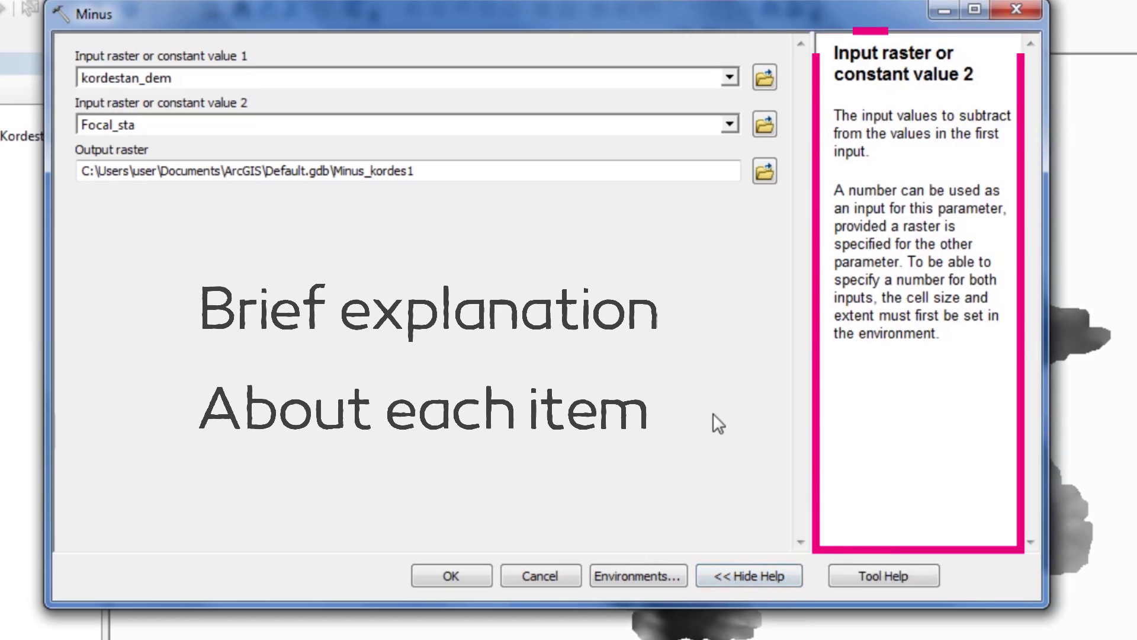
pyautogui.click(496, 78)
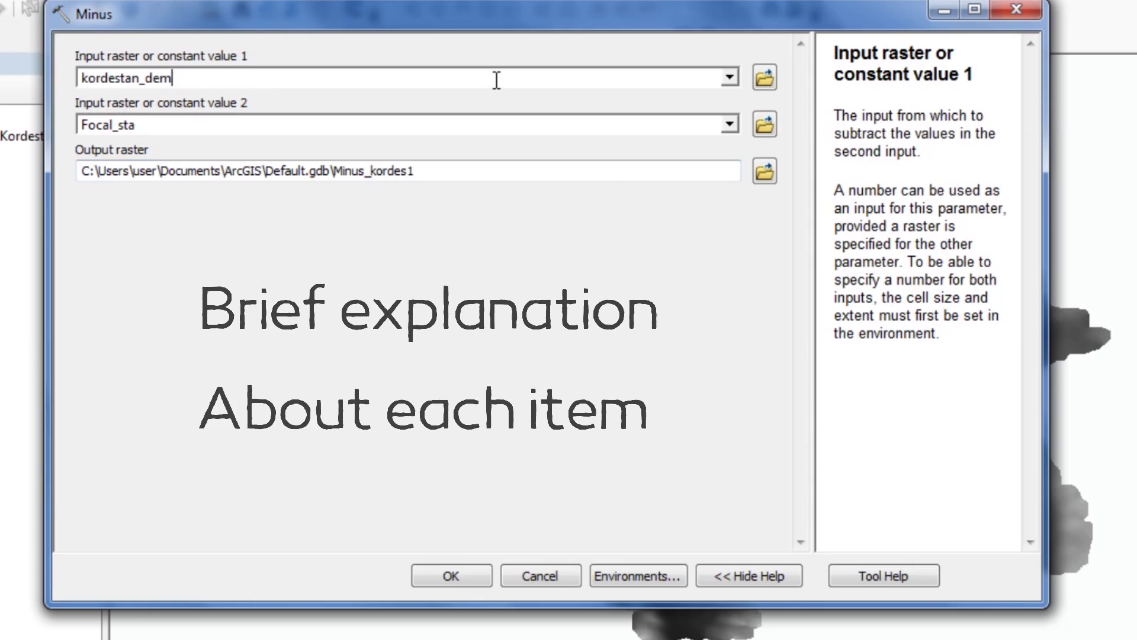
pyautogui.click(482, 121)
pyautogui.click(483, 173)
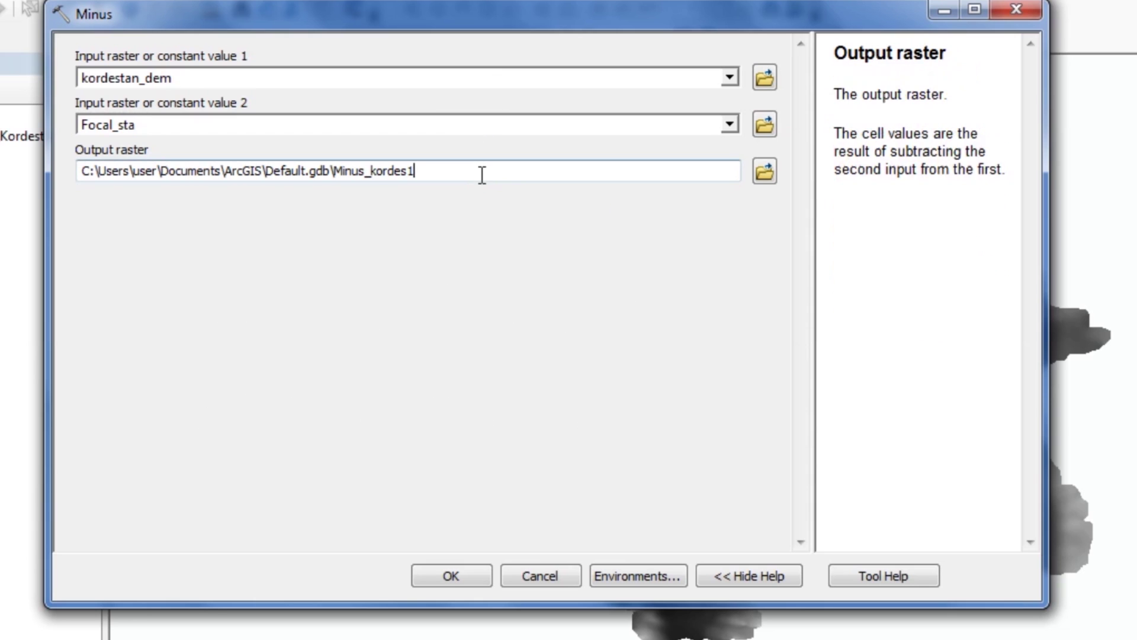
pyautogui.click(479, 82)
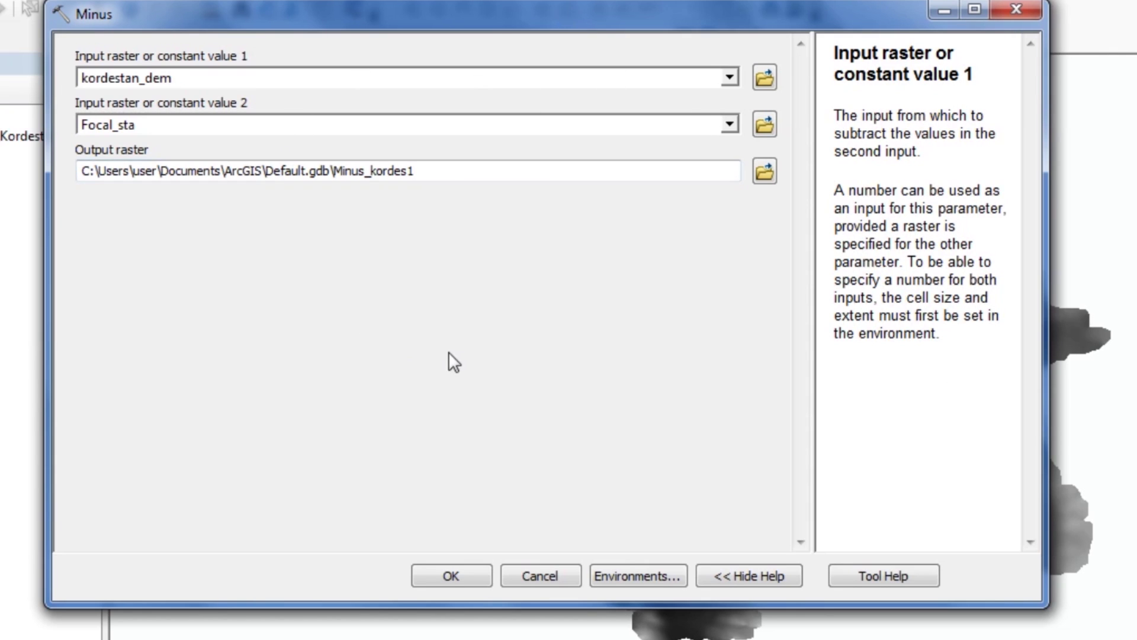
# - Save the output as Minus in the Kordestan Dem folder and run the subtraction
pyautogui.click(770, 169)
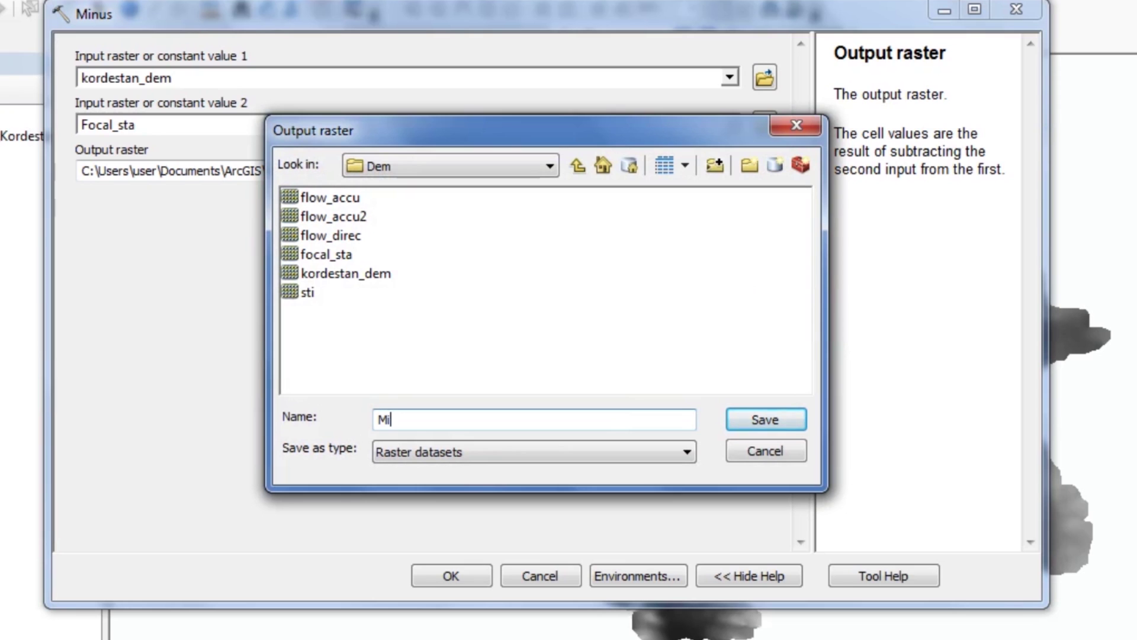
pyautogui.press('Return')
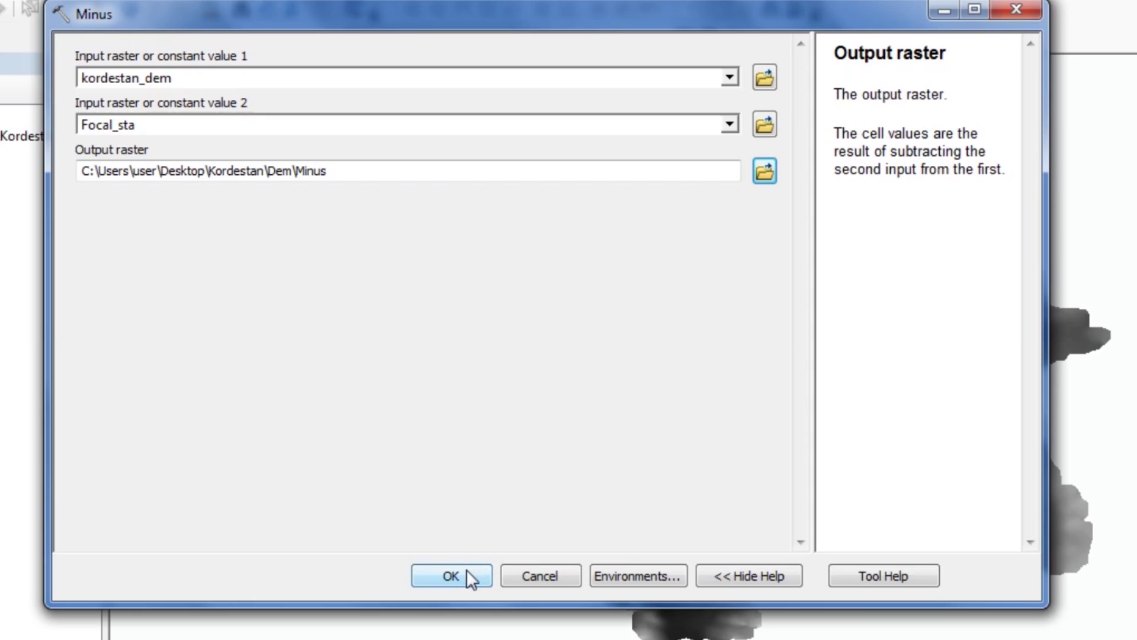
pyautogui.click(451, 575)
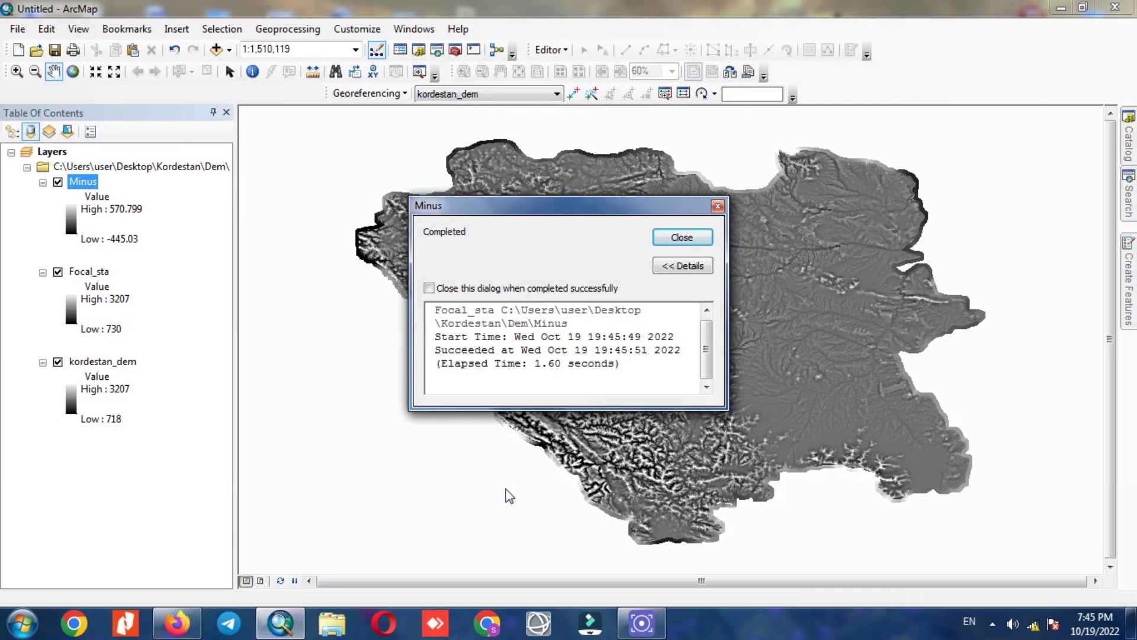
# - Dismiss the completion message and rename the Minus layer to TPI
pyautogui.click(718, 207)
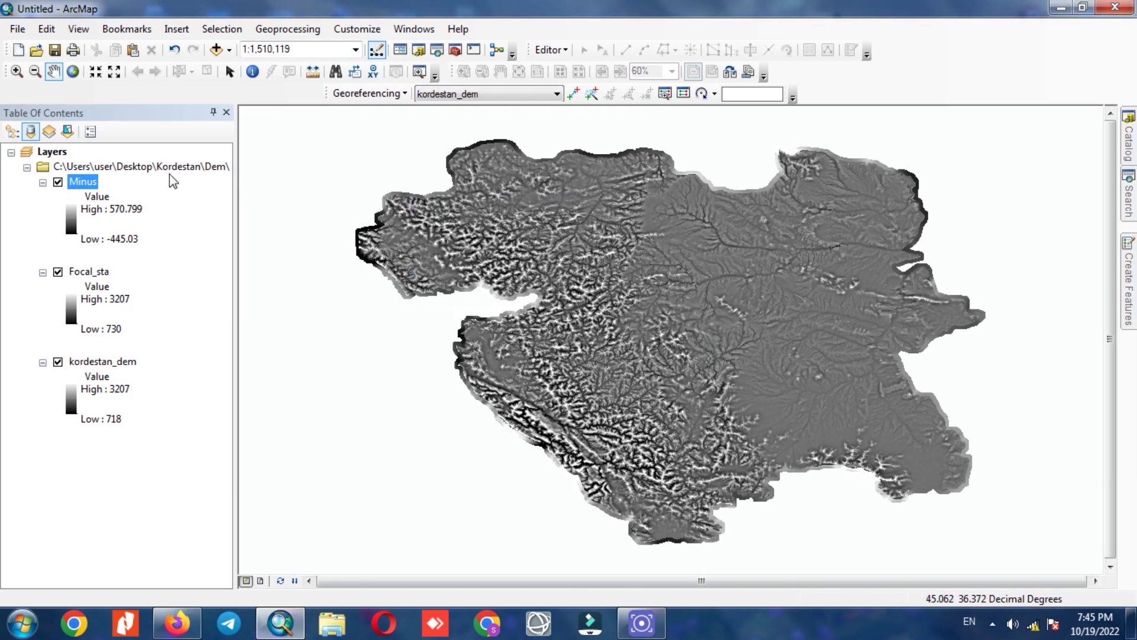
pyautogui.click(89, 184)
pyautogui.click(90, 183)
pyautogui.write('TP')
pyautogui.press('Return')
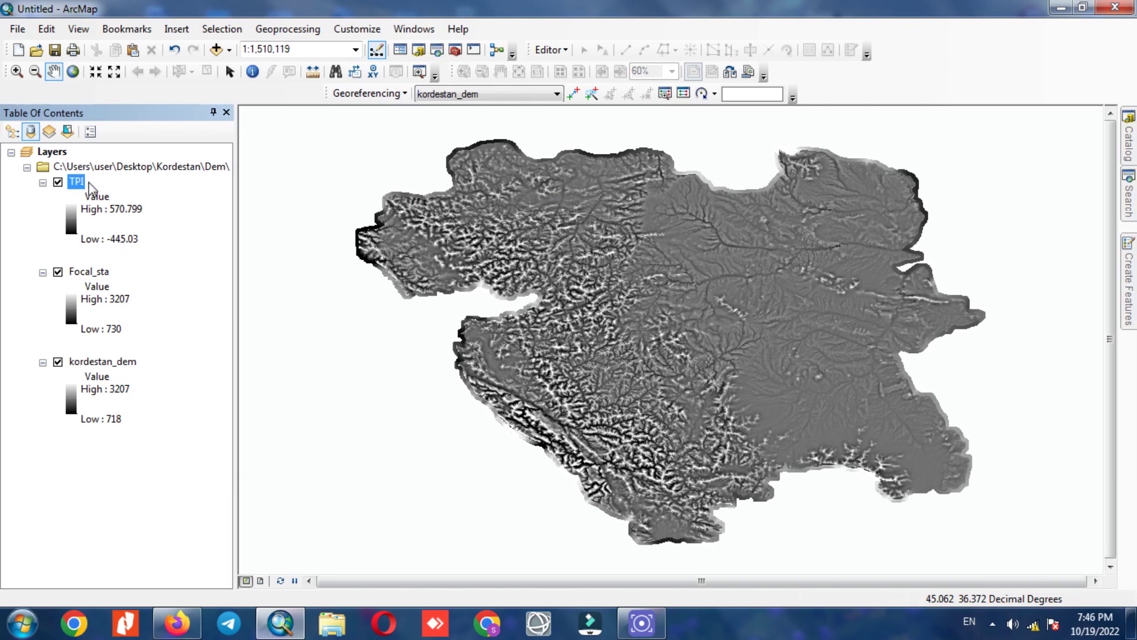
# - Hide the Focal_sta and kordestan_dem layers and collapse their legends
pyautogui.click(58, 272)
pyautogui.click(58, 362)
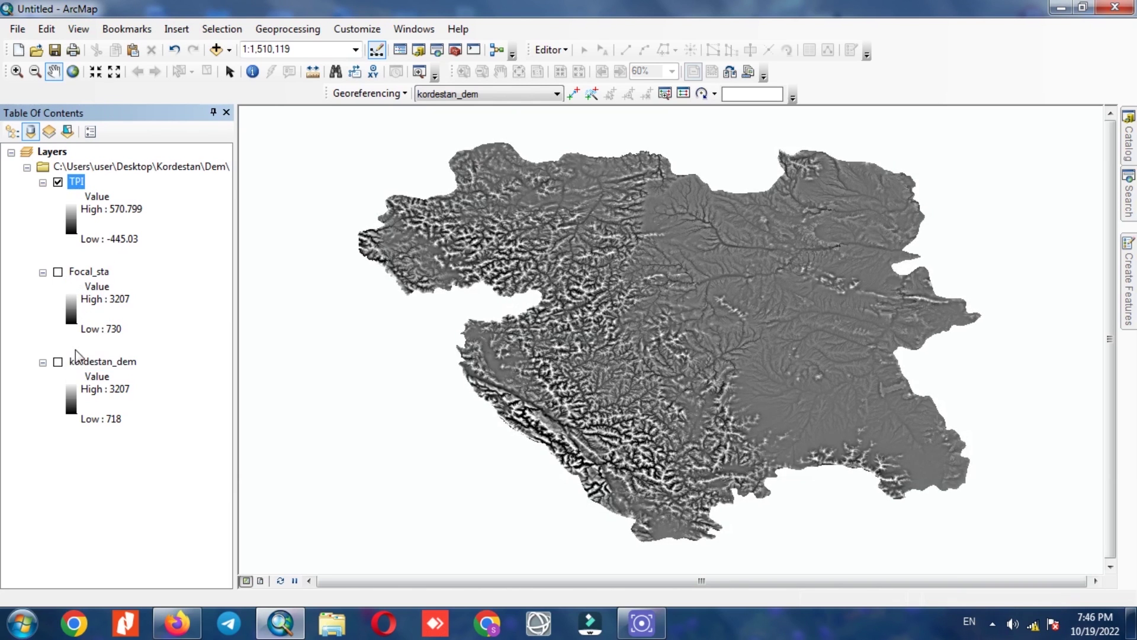
pyautogui.click(43, 272)
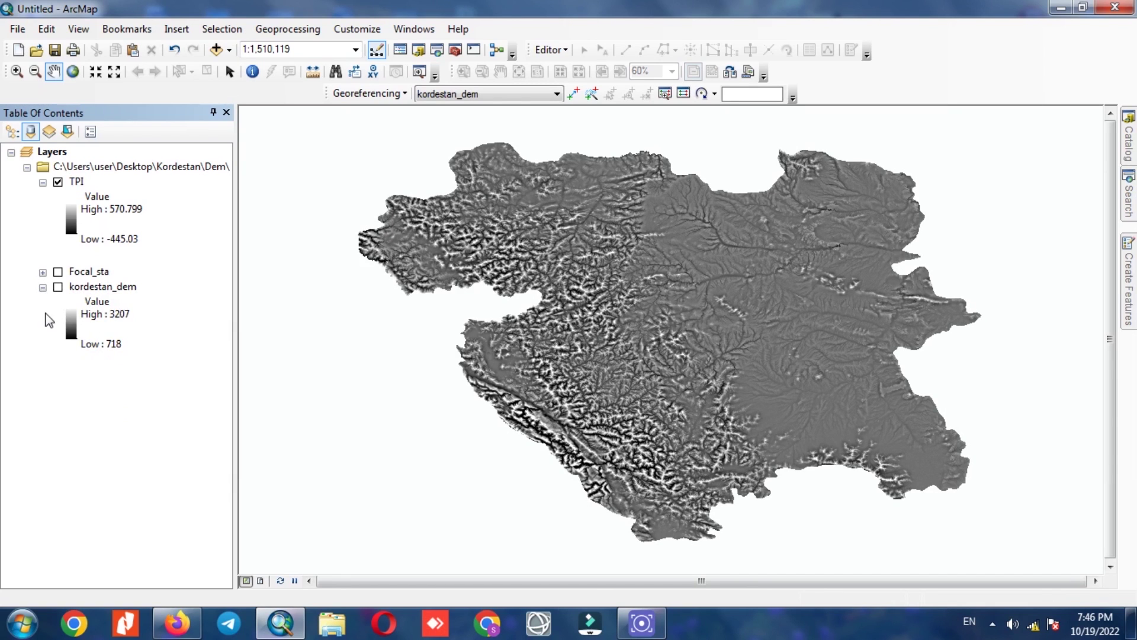
pyautogui.click(47, 317)
pyautogui.click(43, 288)
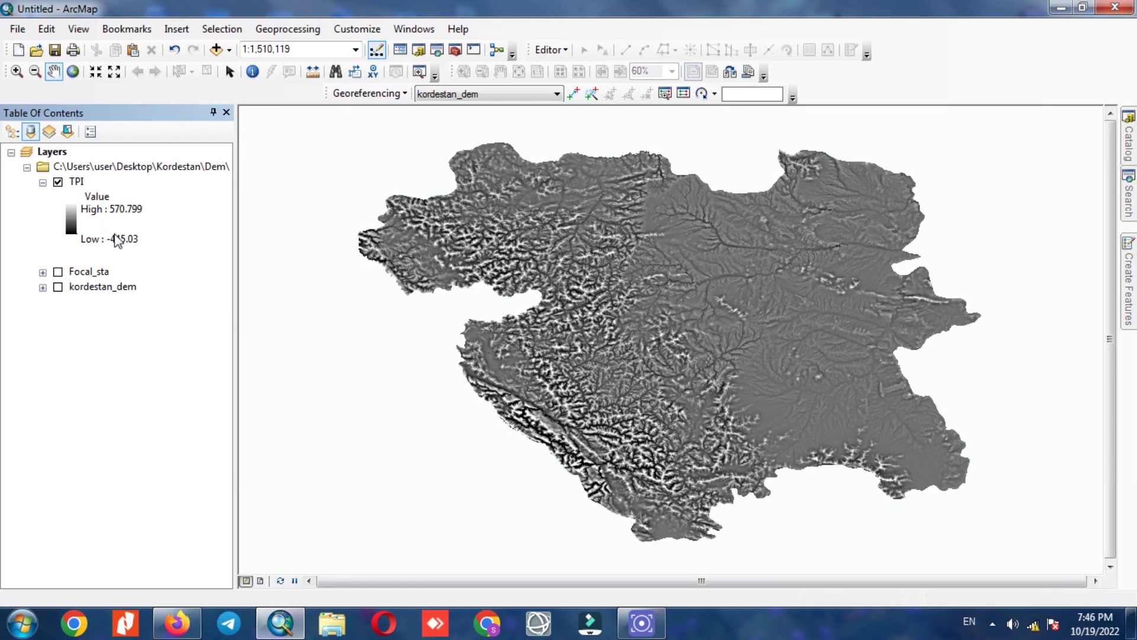
# - Apply the red-yellow-green colour ramp to the TPI layer
pyautogui.doubleClick(74, 221)
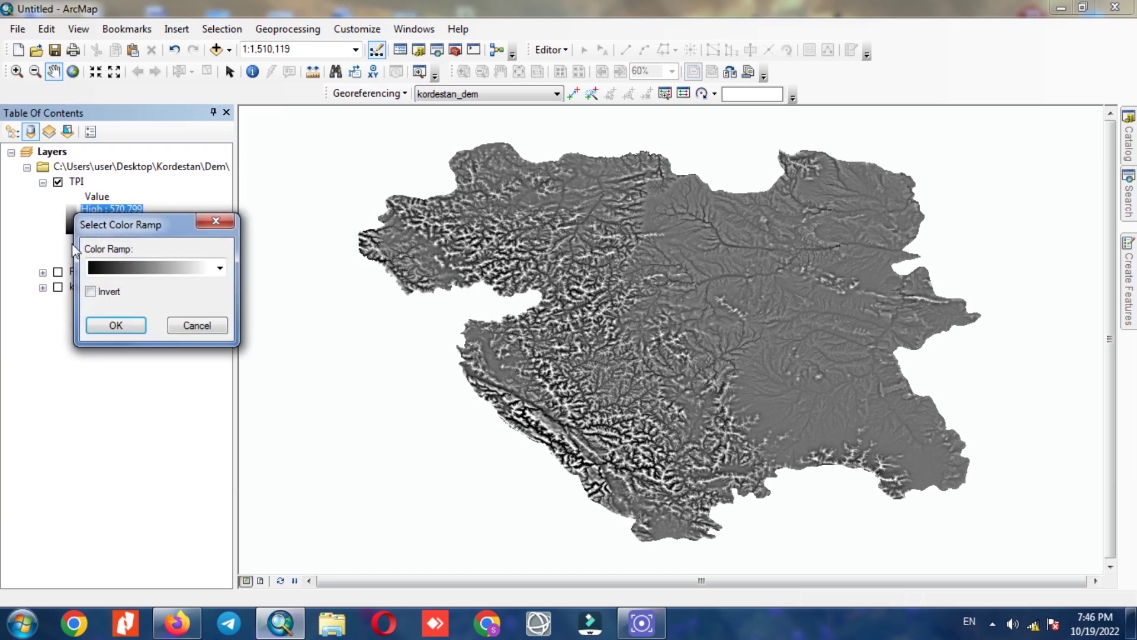
pyautogui.click(217, 269)
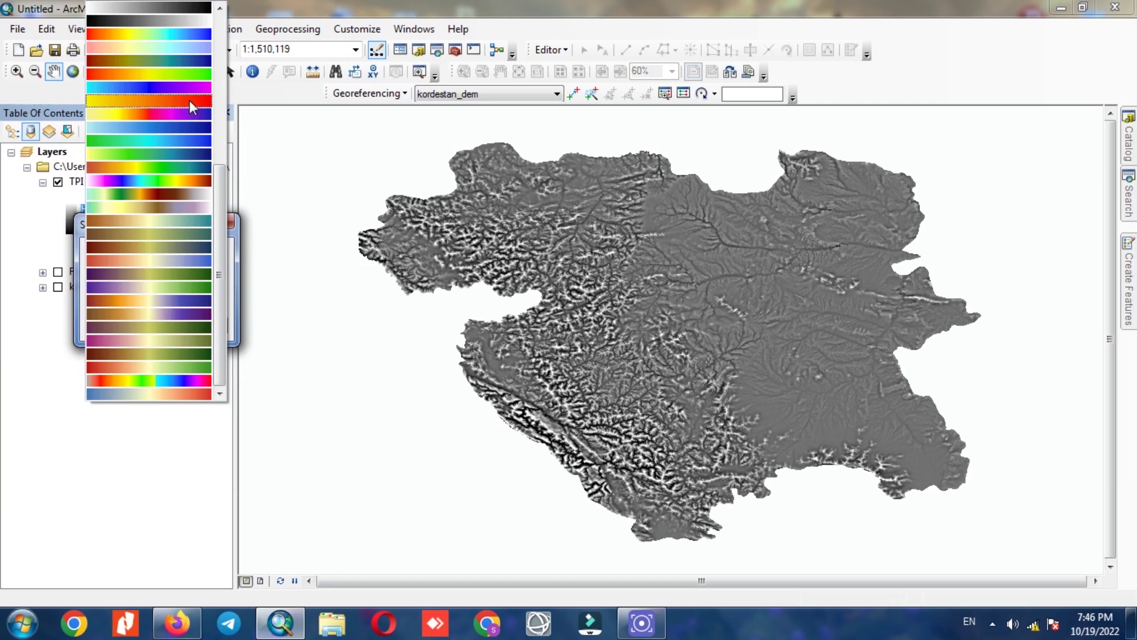
pyautogui.click(190, 76)
pyautogui.click(107, 325)
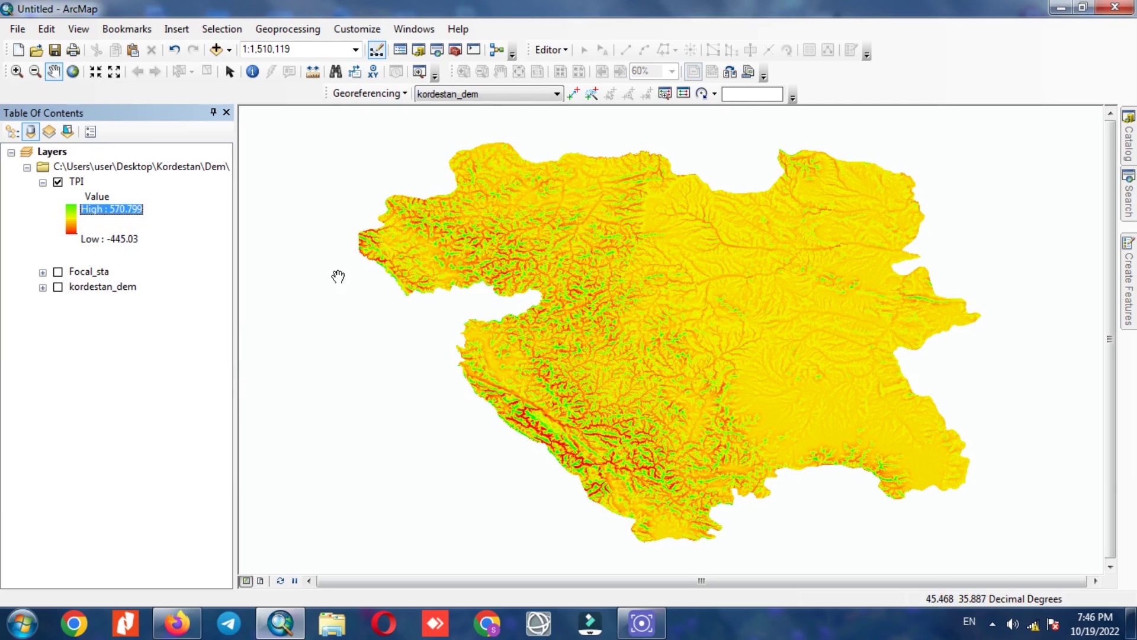
# - Zoom and pan around the map to inspect the TPI values across Kordestan
pyautogui.scroll(-3, 462, 265)
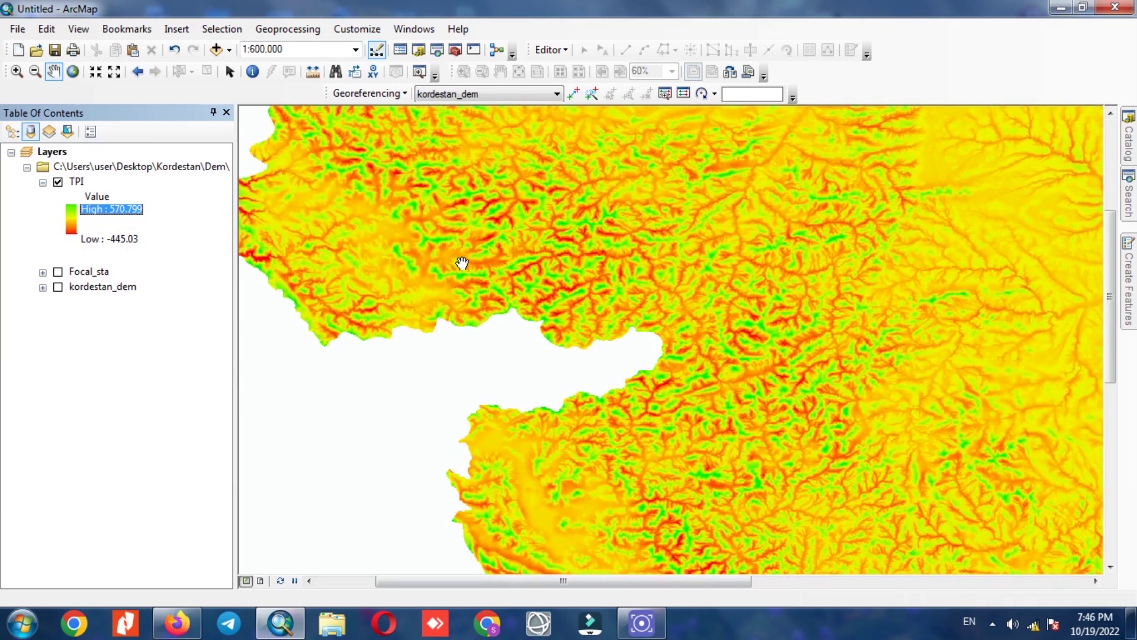
pyautogui.scroll(-3, 473, 200)
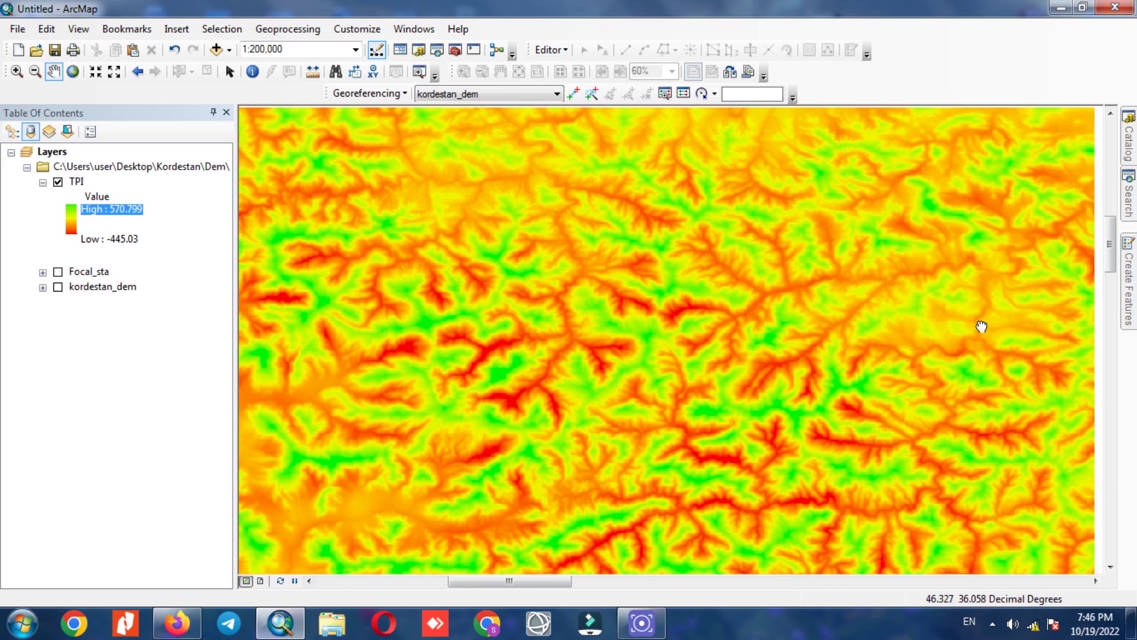
pyautogui.moveTo(981, 323); pyautogui.dragTo(479, 414)
pyautogui.moveTo(932, 221); pyautogui.dragTo(862, 492)
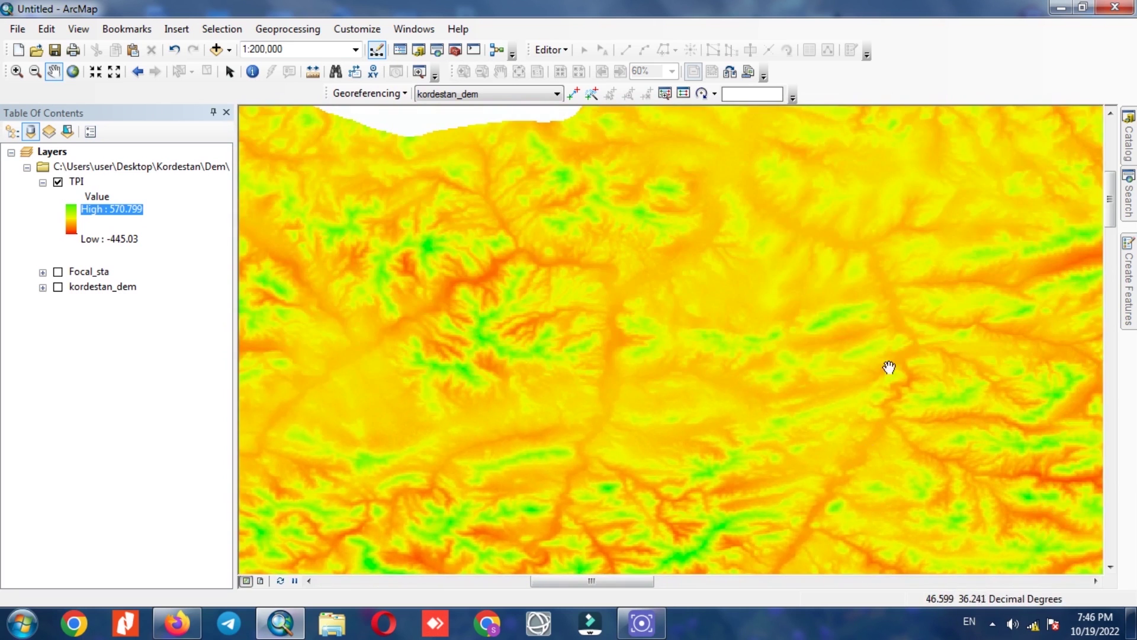
pyautogui.scroll(2, 843, 374)
pyautogui.scroll(3, 602, 240)
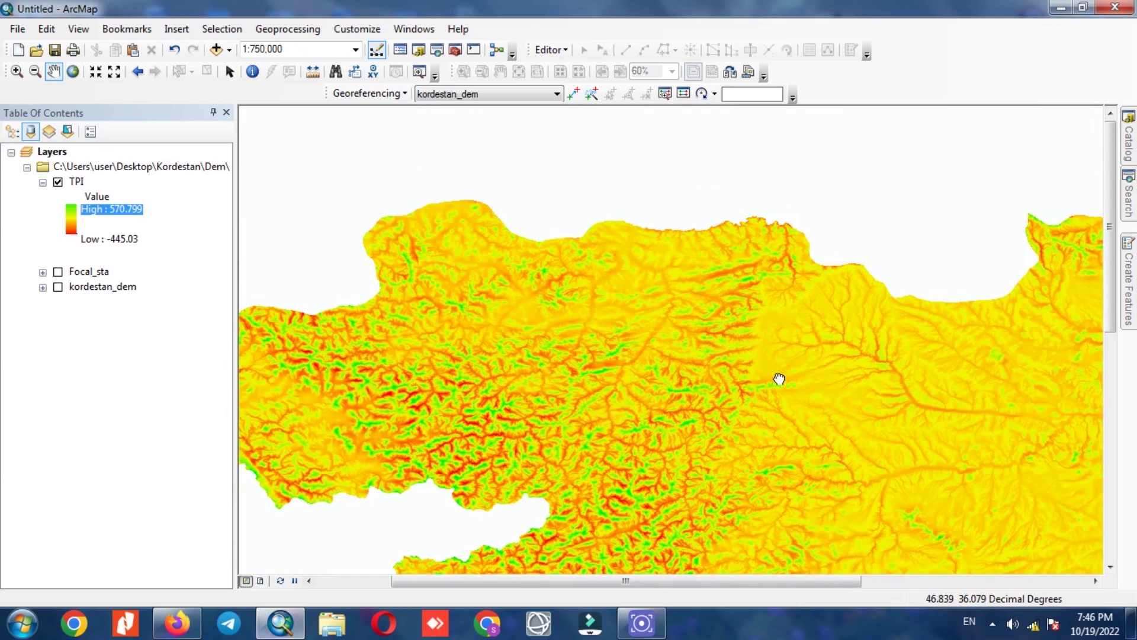
pyautogui.moveTo(780, 380); pyautogui.dragTo(566, 191)
pyautogui.moveTo(840, 333); pyautogui.dragTo(708, 256)
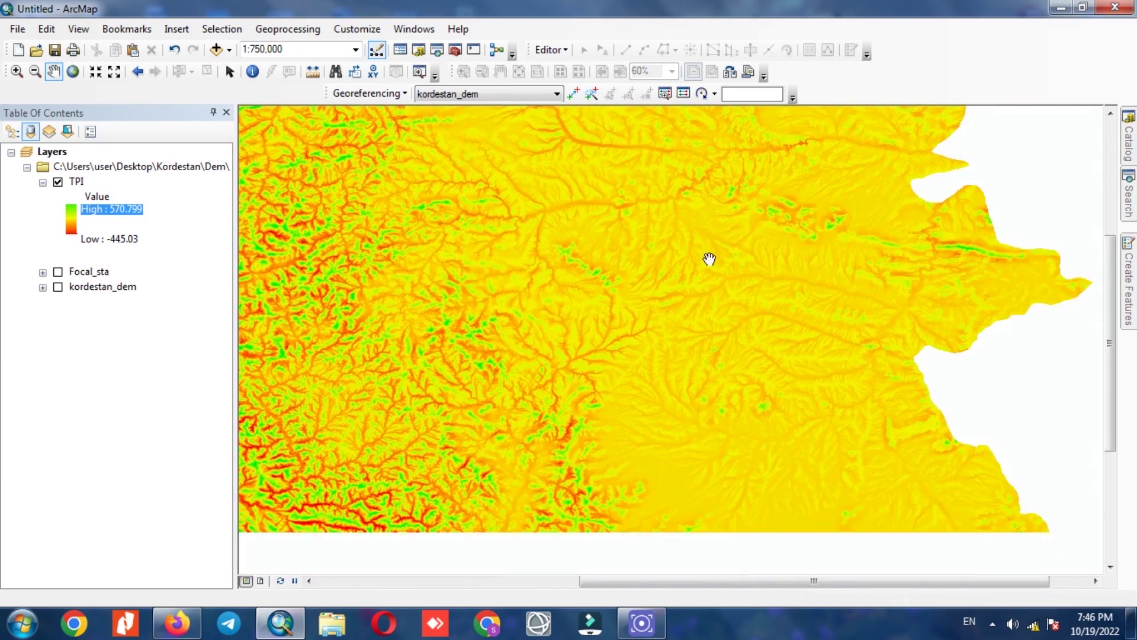
pyautogui.moveTo(858, 375); pyautogui.dragTo(752, 426)
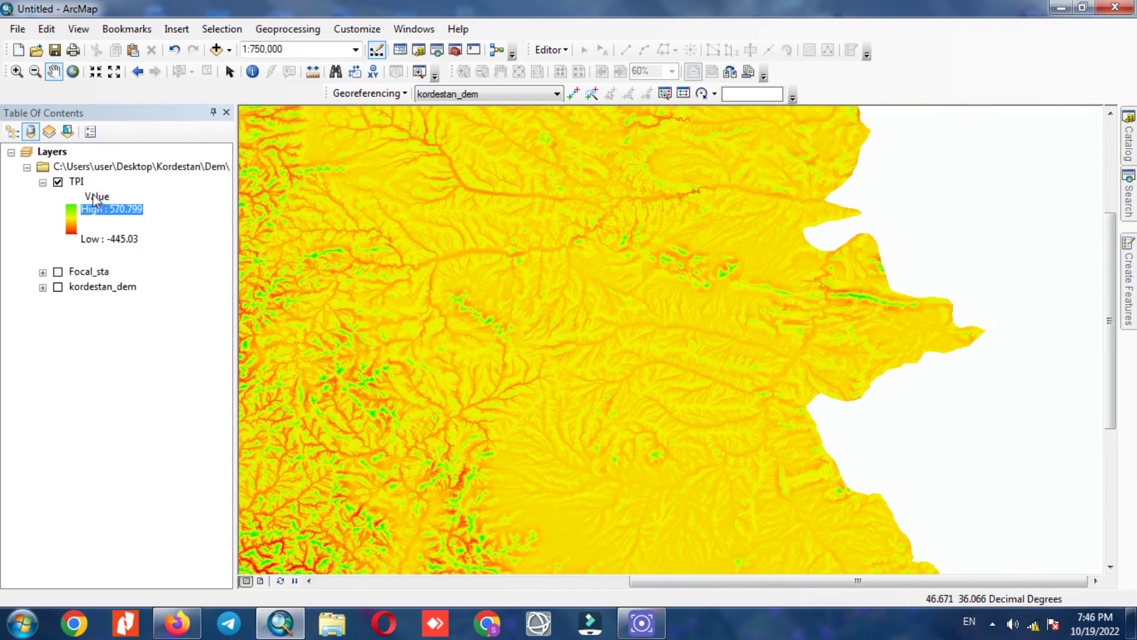
# - Switch the TPI layer's symbology to Classified with 5 Natural Breaks classes
pyautogui.rightClick(76, 182)
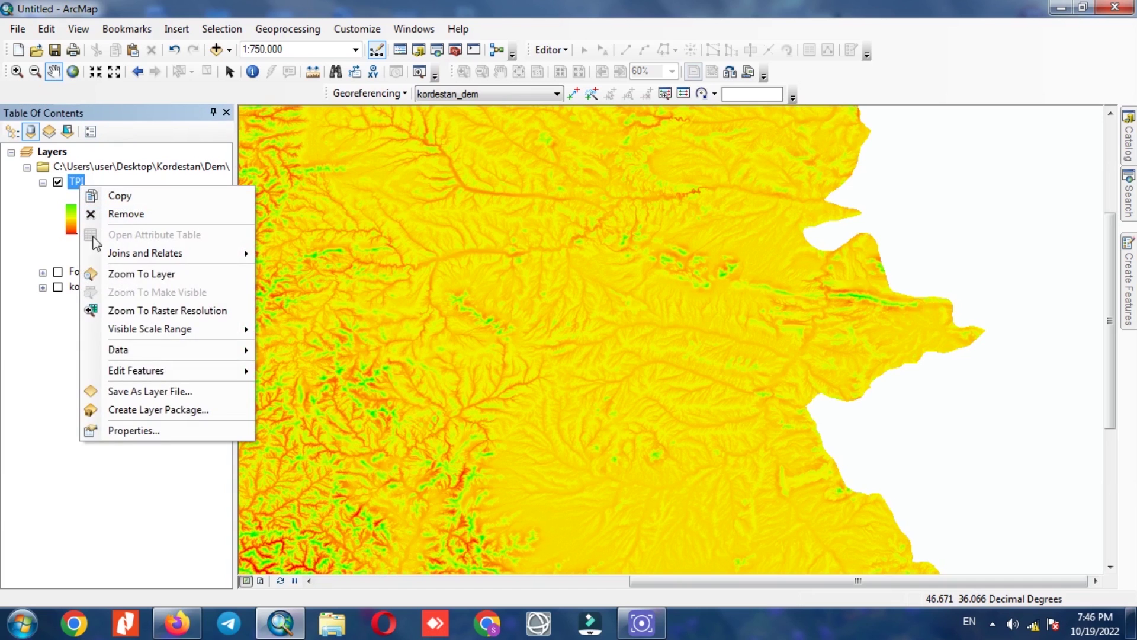
pyautogui.click(134, 431)
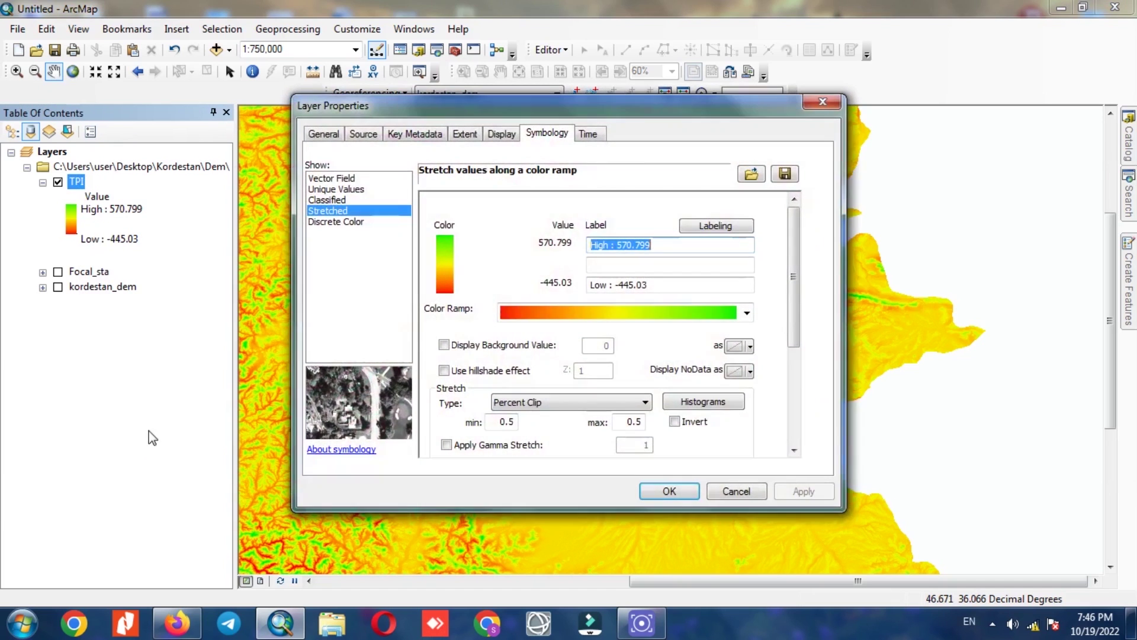
pyautogui.click(354, 200)
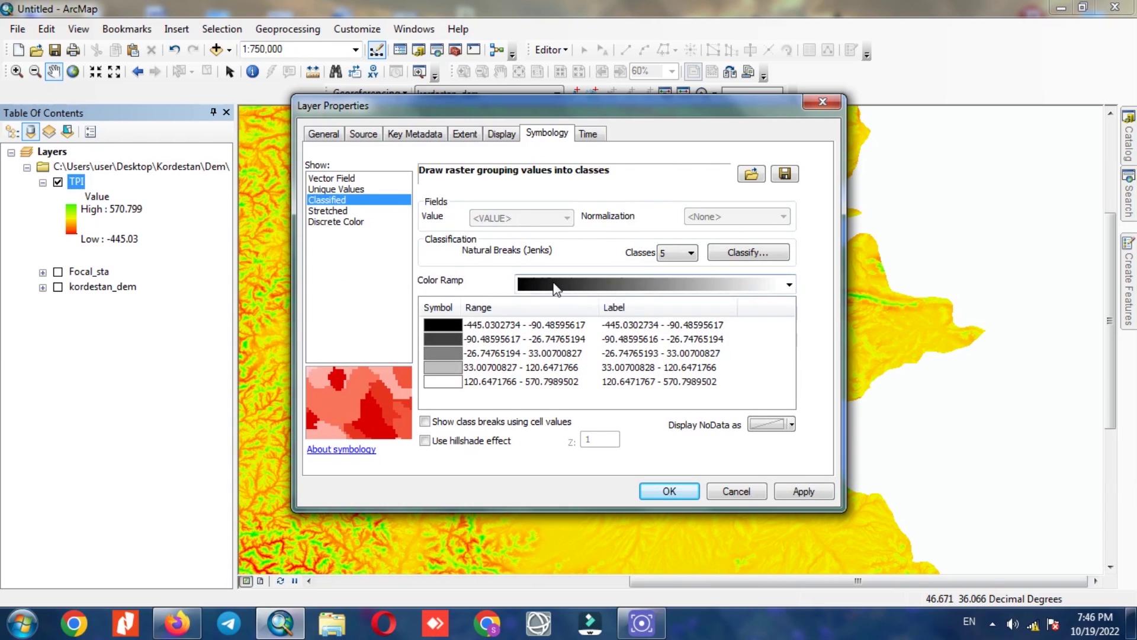
pyautogui.click(557, 289)
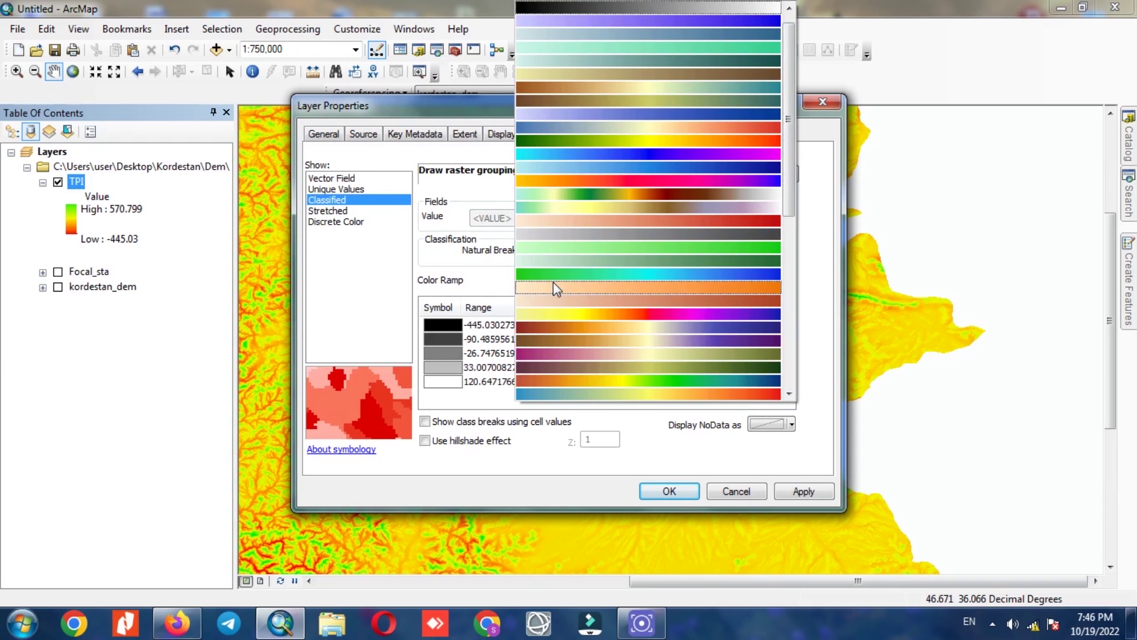
pyautogui.click(700, 181)
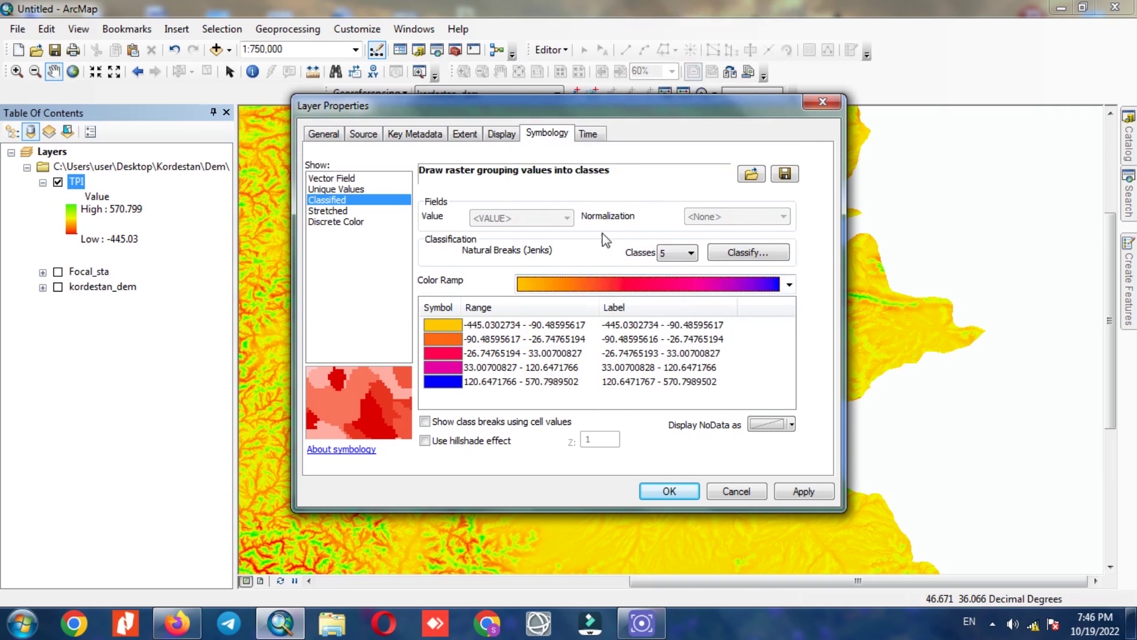
# - Give the classes a red-to-blue colour ramp, apply it, and zoom to the full TPI extent
pyautogui.click(587, 289)
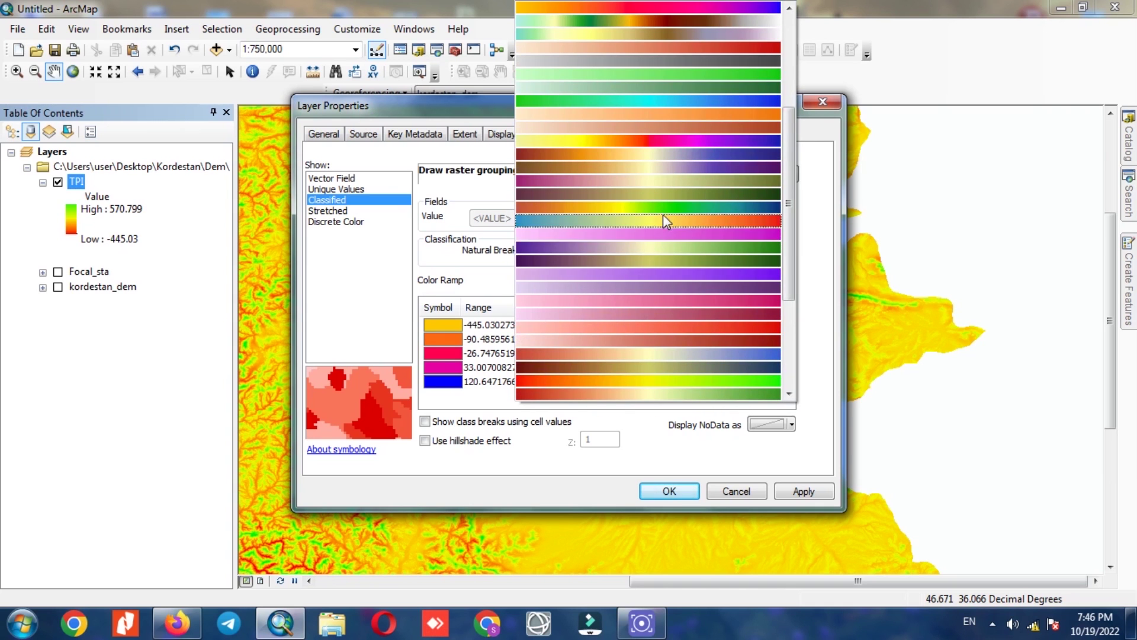
pyautogui.click(665, 218)
pyautogui.click(611, 280)
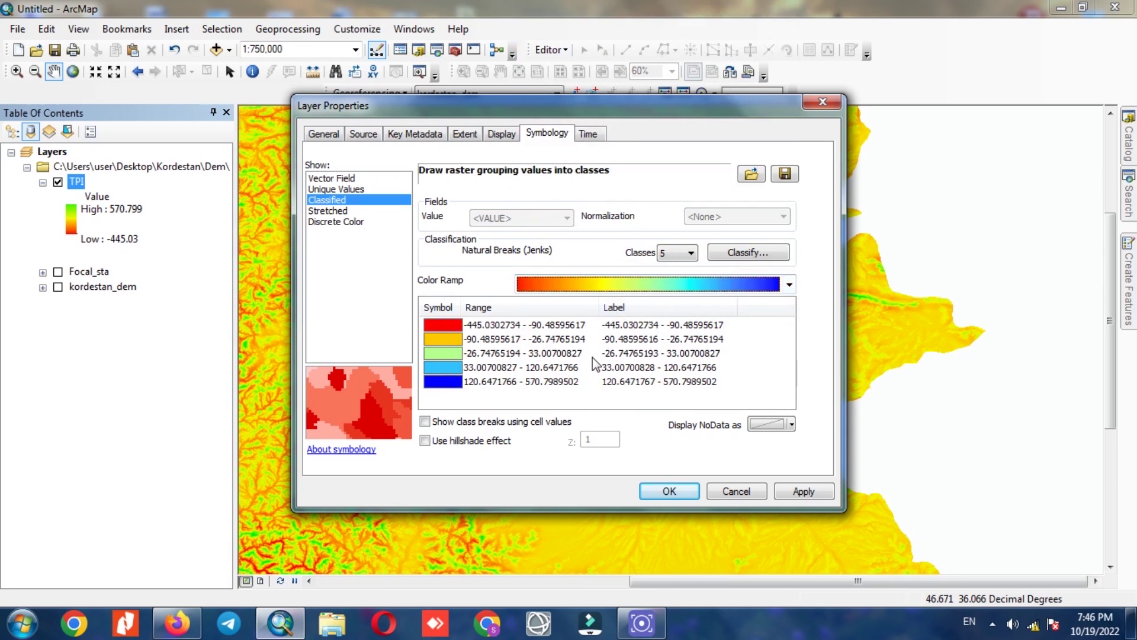
pyautogui.click(794, 492)
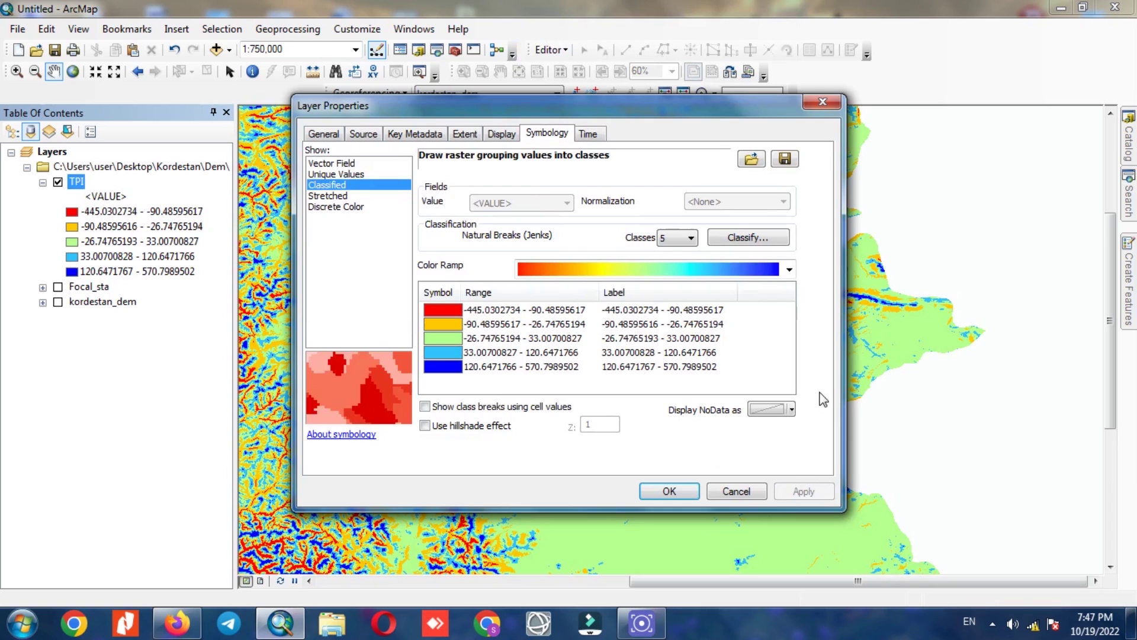
pyautogui.click(687, 491)
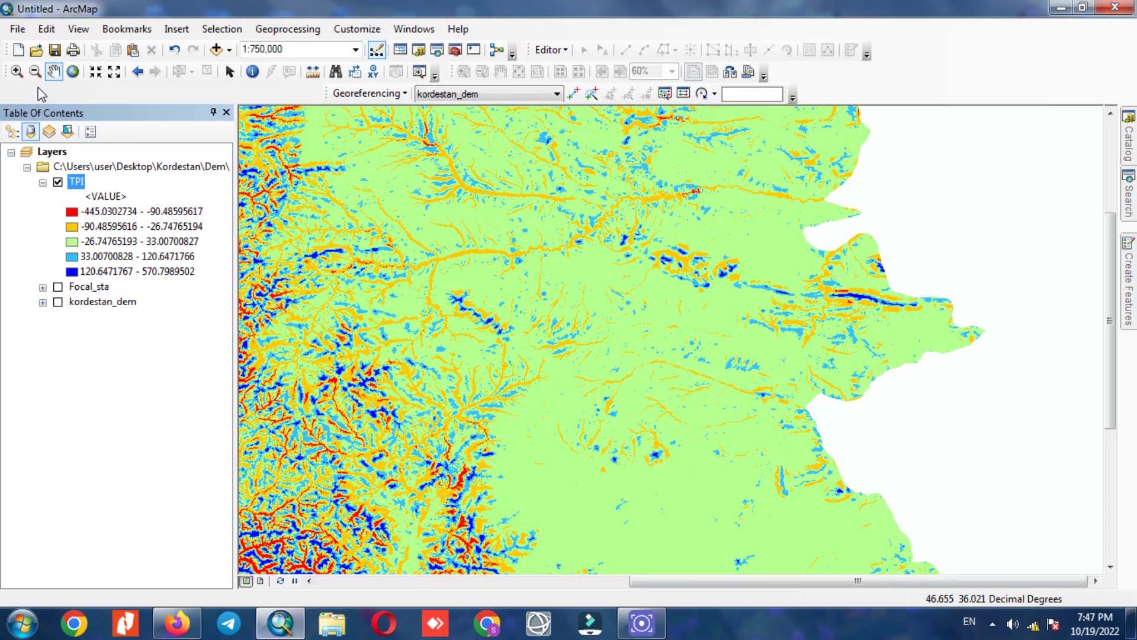
pyautogui.click(73, 72)
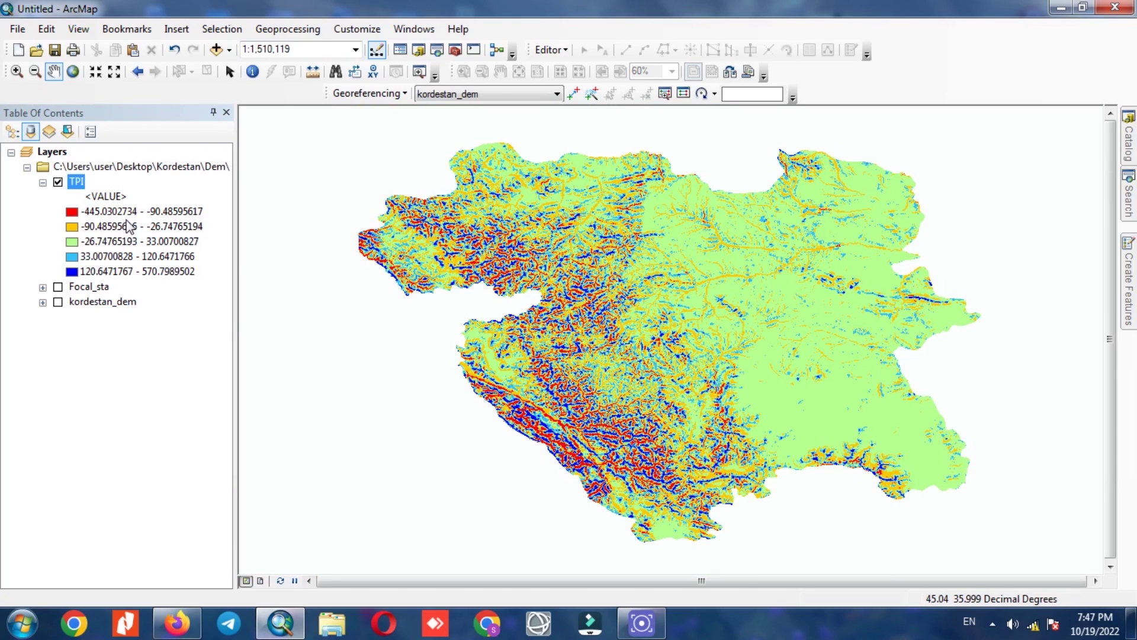
pyautogui.scroll(3, 460, 246)
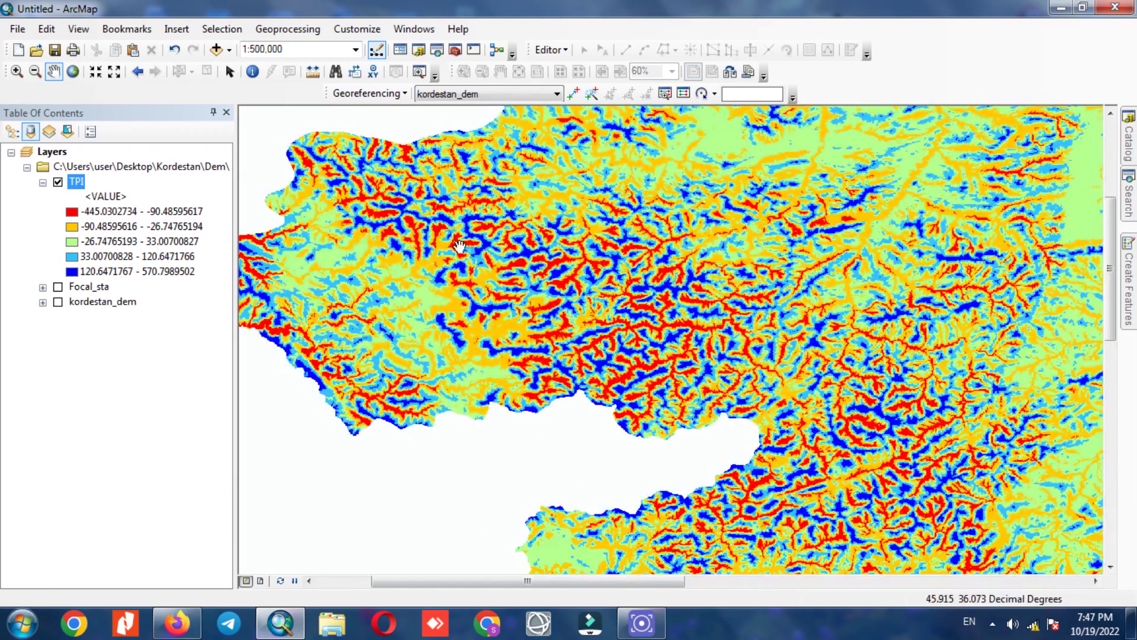